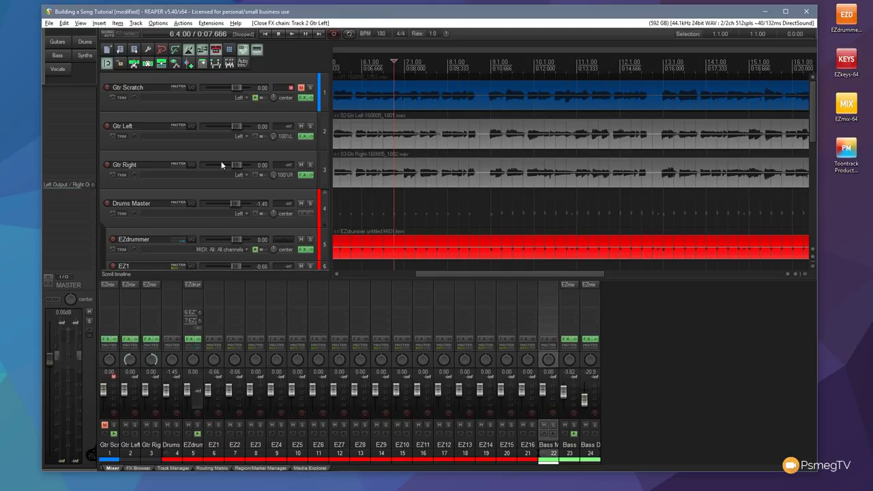
# - Solo the Gtr Left track and remove the EZmix plugin from its FX chain
pyautogui.click(310, 127)
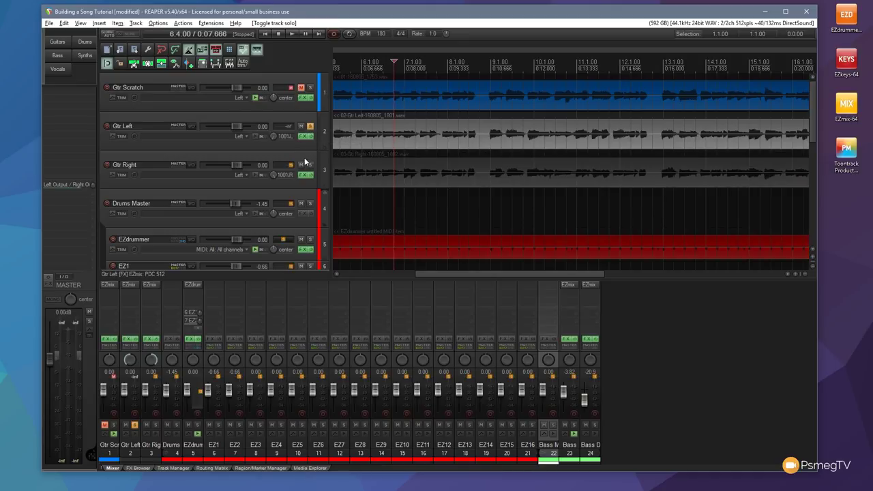
pyautogui.click(304, 136)
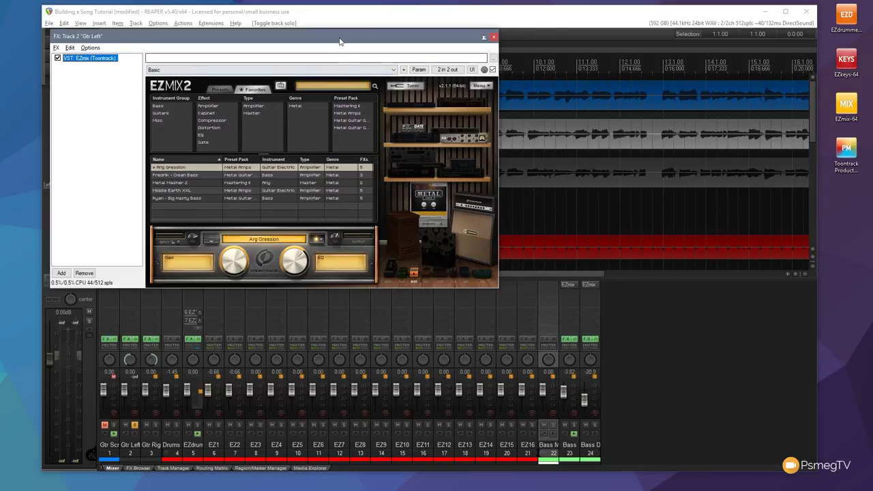
pyautogui.moveTo(341, 39); pyautogui.dragTo(395, 39)
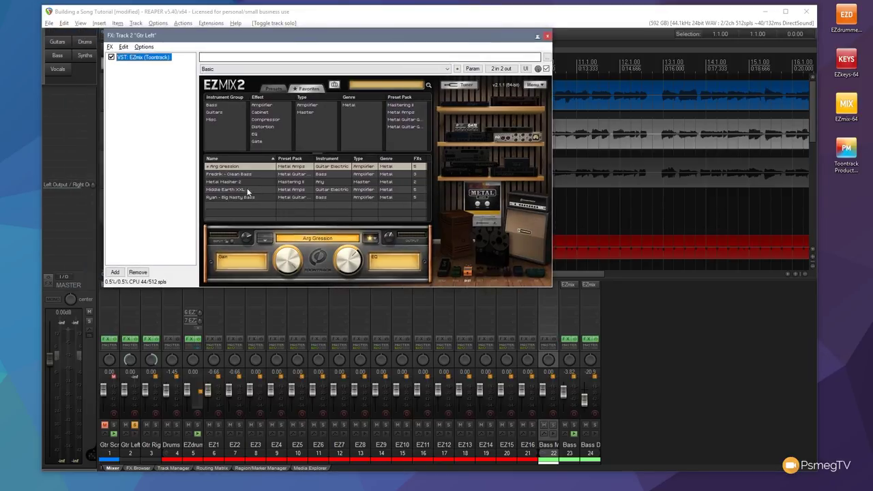
pyautogui.click(138, 272)
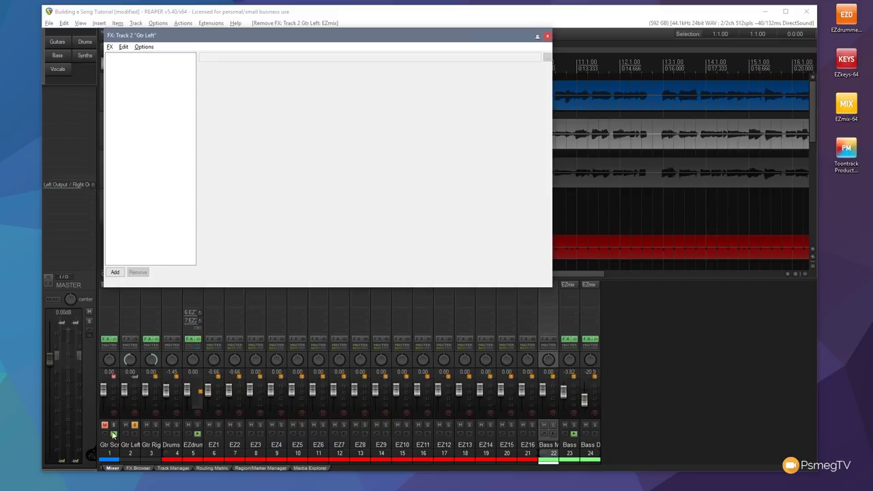
# - Add the Mercuriall U530 1.1 amp plugin to Gtr Left and reposition its FX window so the tracks stay visible
pyautogui.click(139, 468)
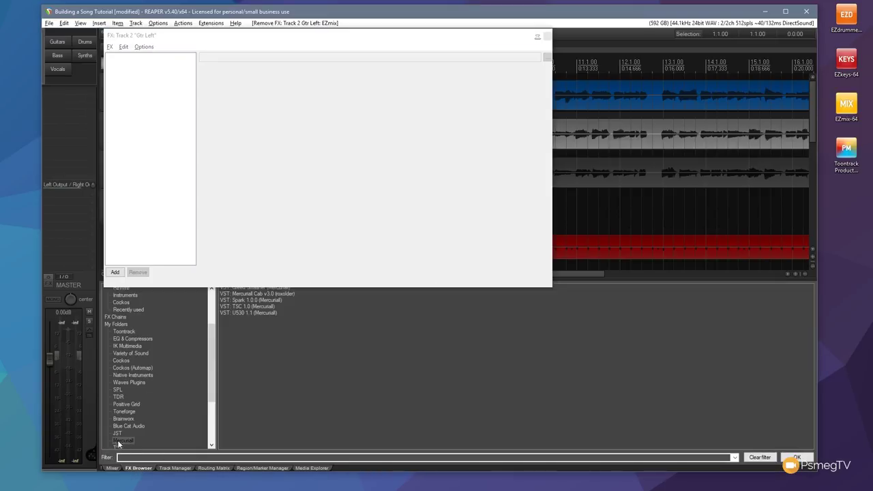
pyautogui.moveTo(348, 39); pyautogui.dragTo(592, 47)
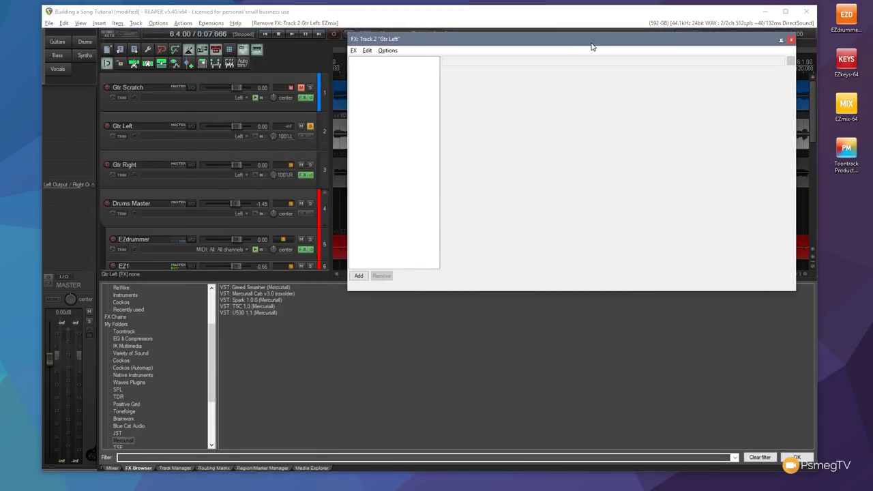
pyautogui.click(236, 313)
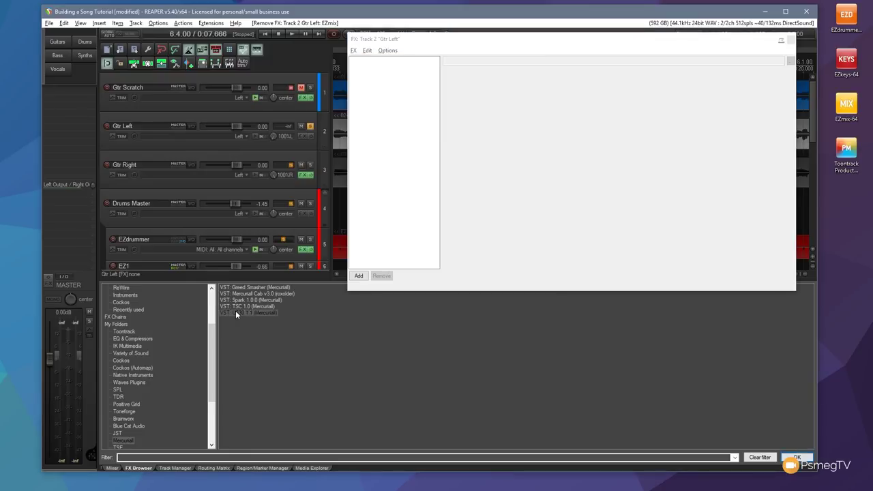
pyautogui.moveTo(236, 313); pyautogui.dragTo(383, 133)
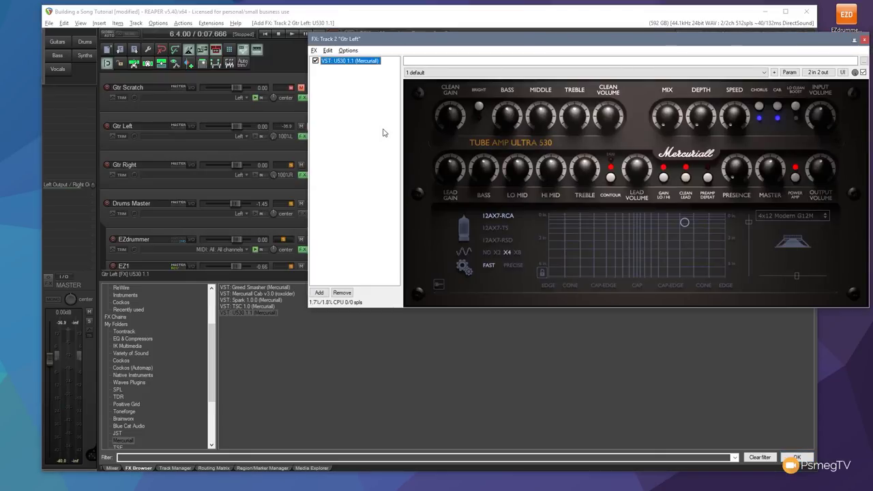
pyautogui.moveTo(547, 44); pyautogui.dragTo(377, 185)
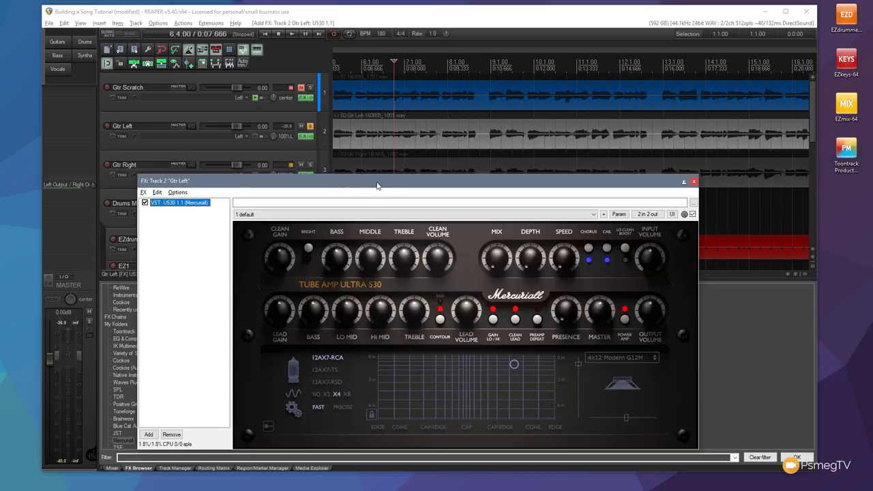
pyautogui.moveTo(377, 182); pyautogui.dragTo(377, 180)
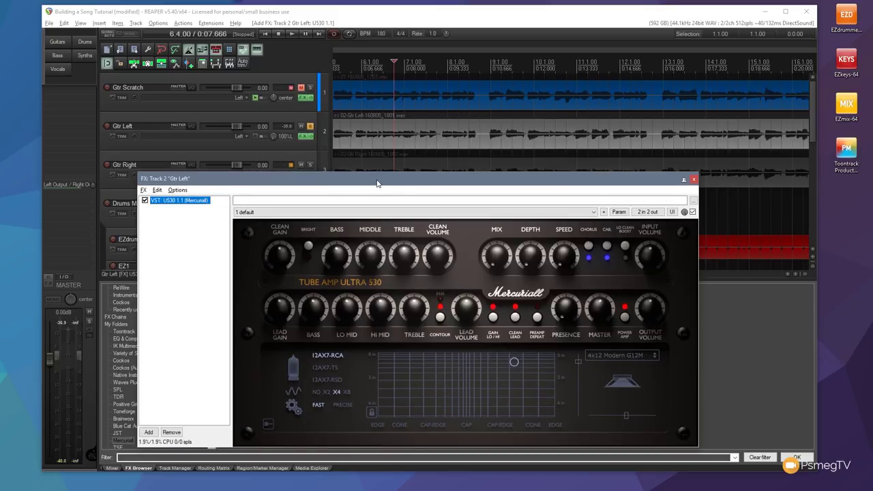
# - Audition the soloed Gtr Left from the song's start, trying the amp's Contour switch and turning Chorus off
pyautogui.press('Home')
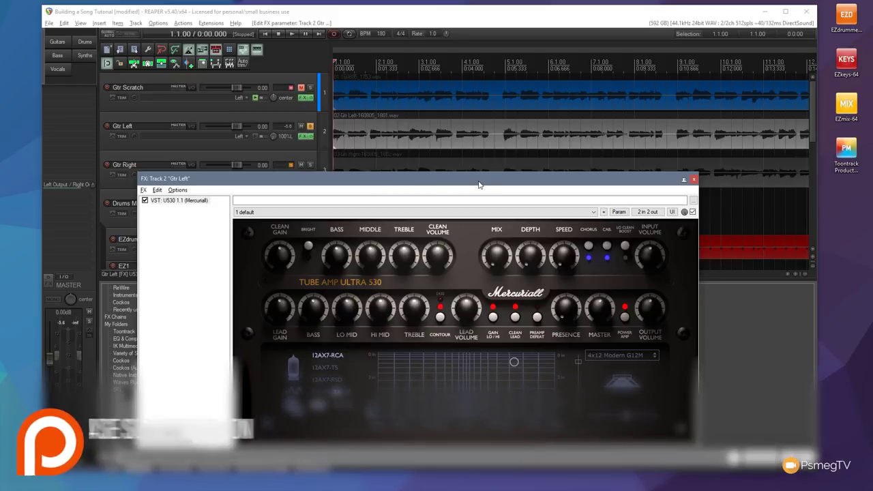
pyautogui.press('space')
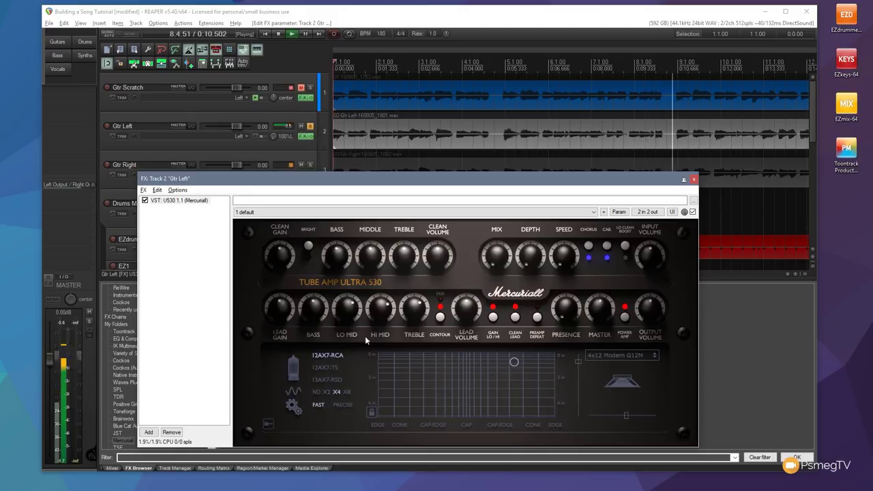
pyautogui.click(440, 318)
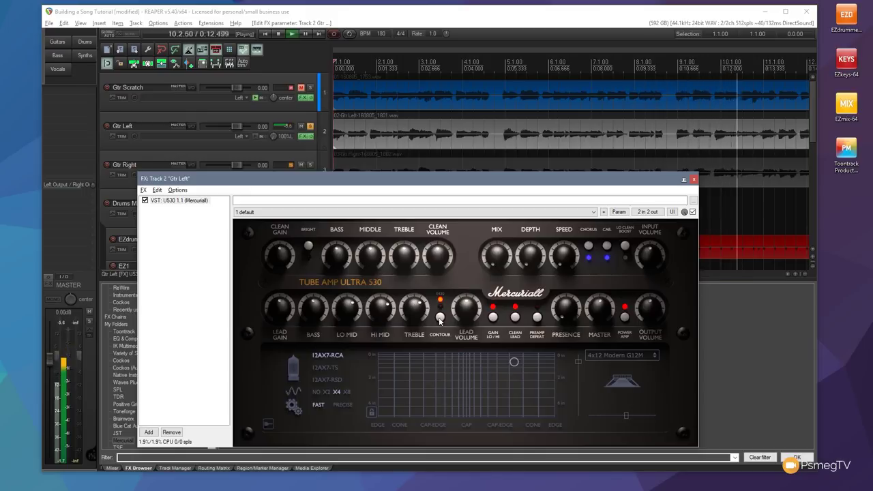
pyautogui.click(439, 319)
pyautogui.click(439, 319)
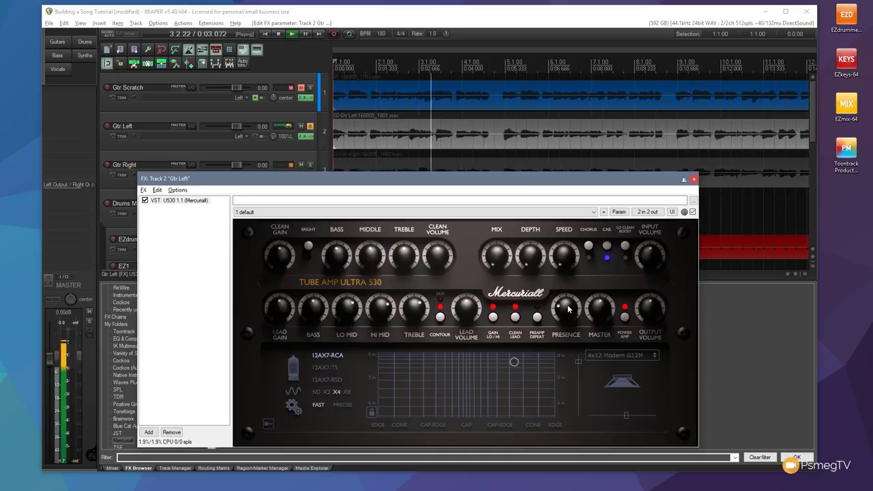
# - Try the 4x12 Modern T-75 and 4x12 Vintage K120S cabinets, return to 4x12 Modern G12M, and stop playback
pyautogui.click(611, 355)
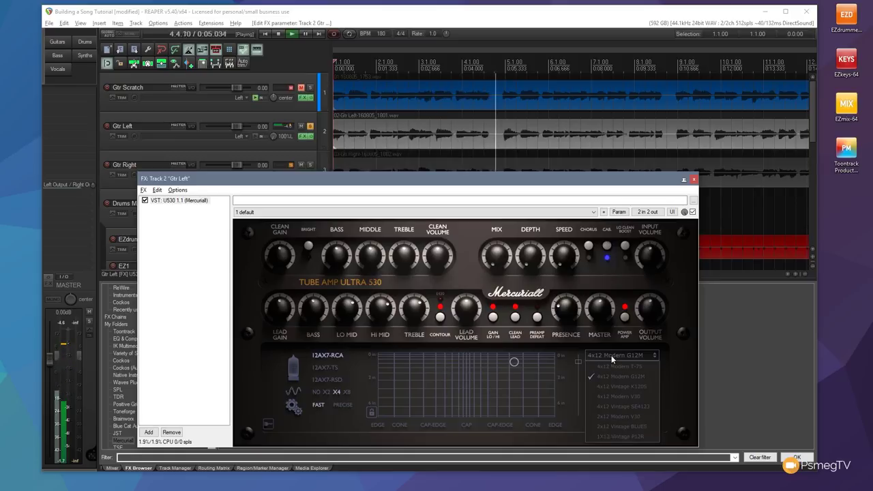
pyautogui.click(624, 366)
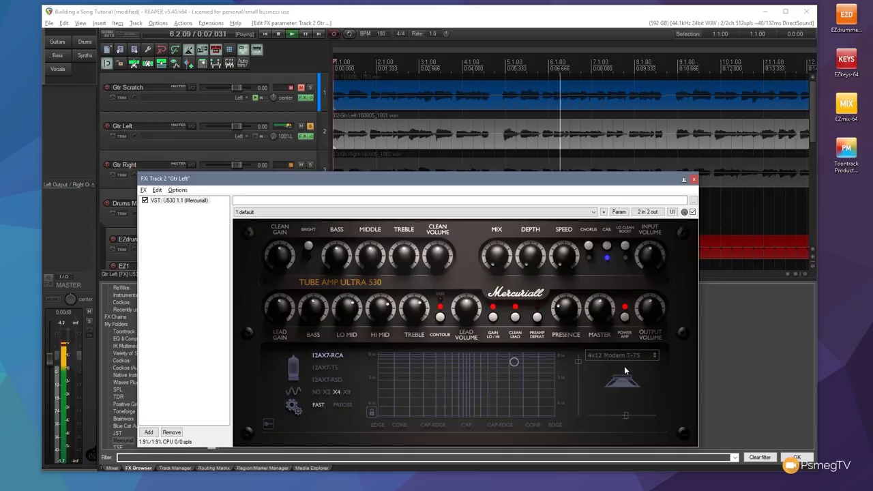
pyautogui.click(620, 356)
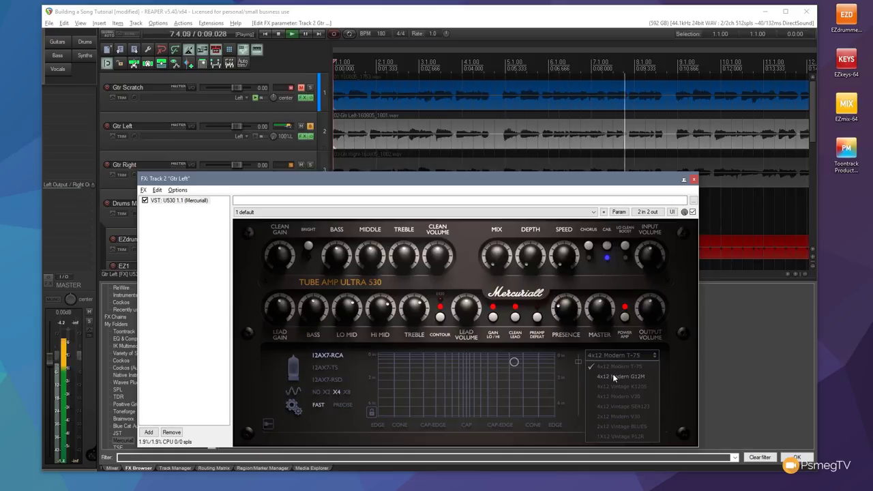
pyautogui.click(612, 385)
pyautogui.click(619, 354)
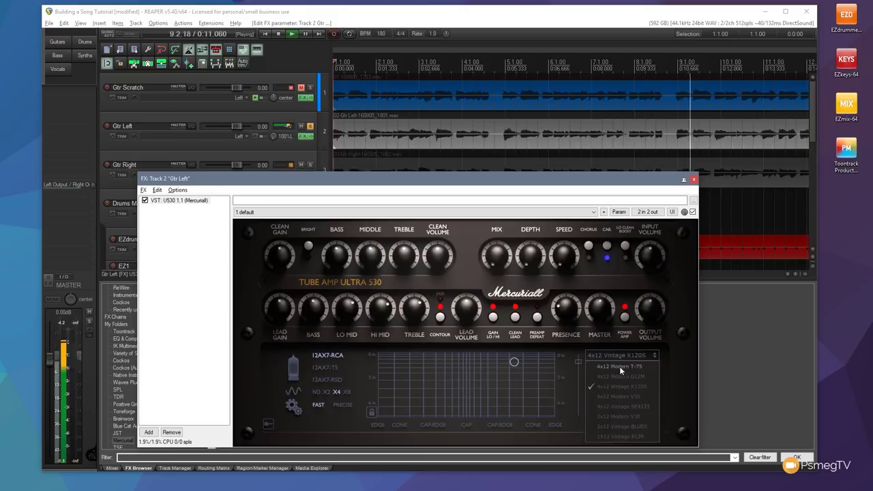
pyautogui.click(619, 375)
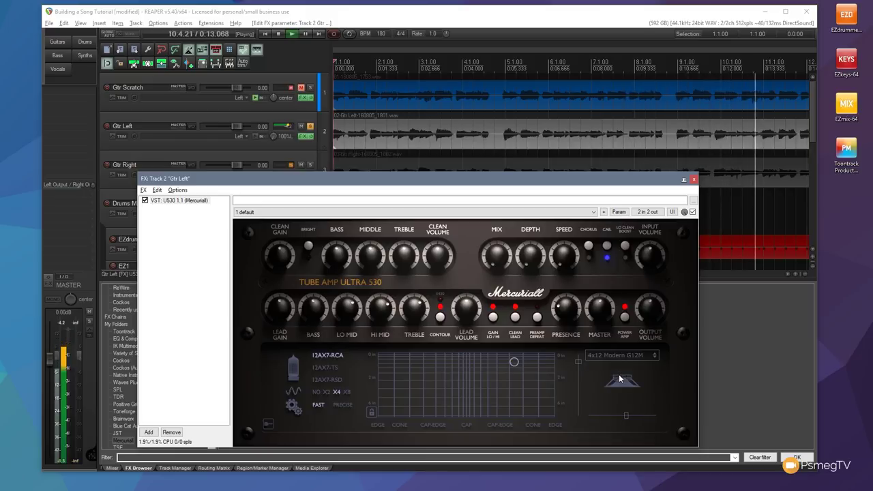
pyautogui.press('space')
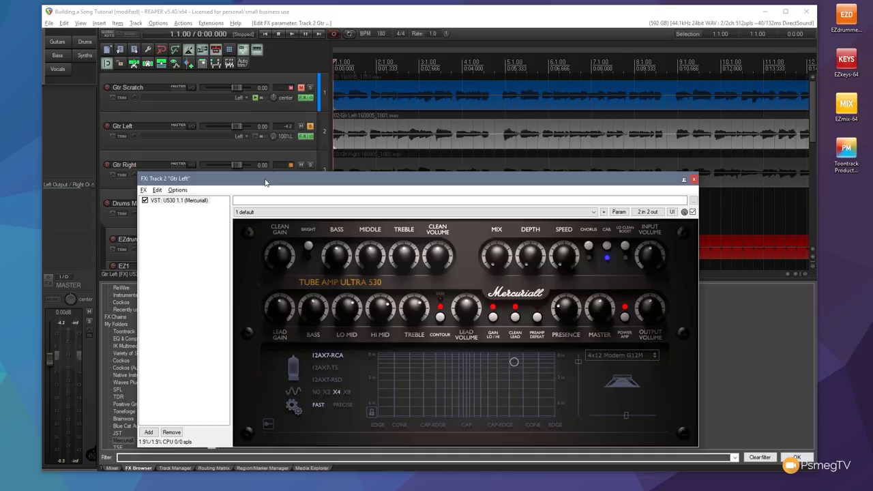
# - Unsolo Gtr Left, listen to it within the full mix, and close its FX window after stopping playback
pyautogui.click(311, 128)
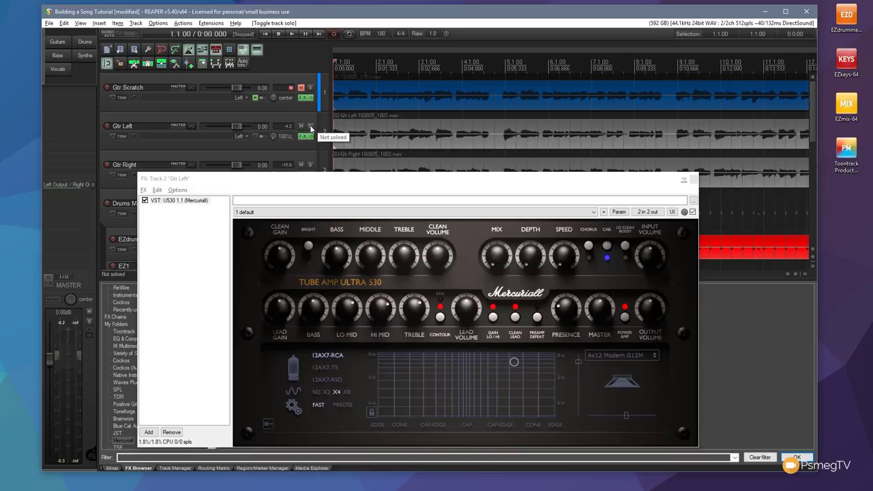
pyautogui.press('space')
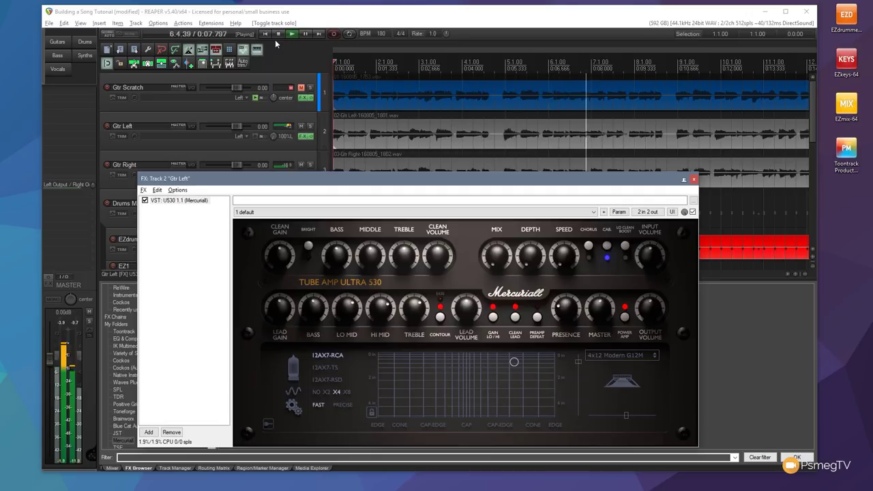
pyautogui.click(277, 34)
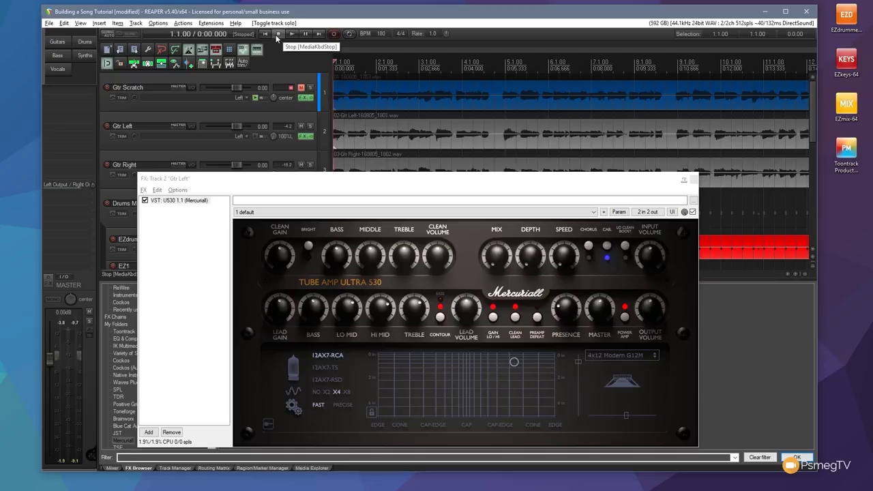
pyautogui.click(693, 178)
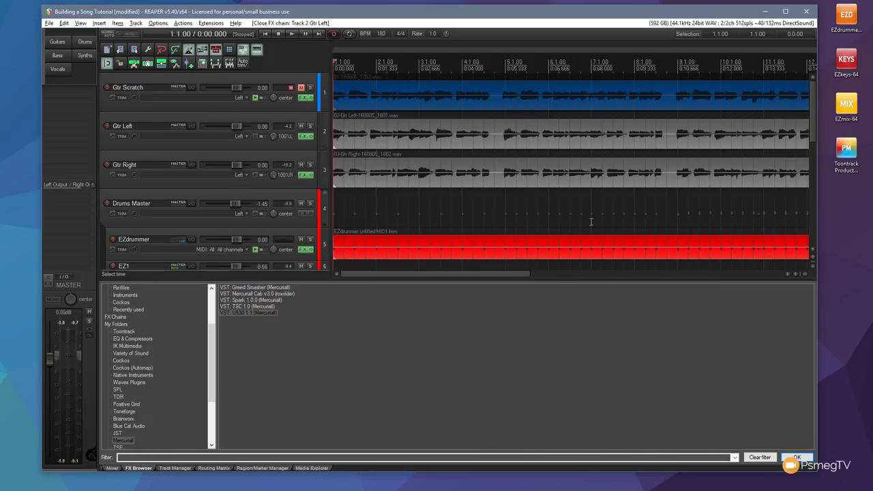
# - Replace EZmix on the Gtr Right track with the Mercuriall U530 1.1 plugin and move its FX window clear of the track controls
pyautogui.click(305, 174)
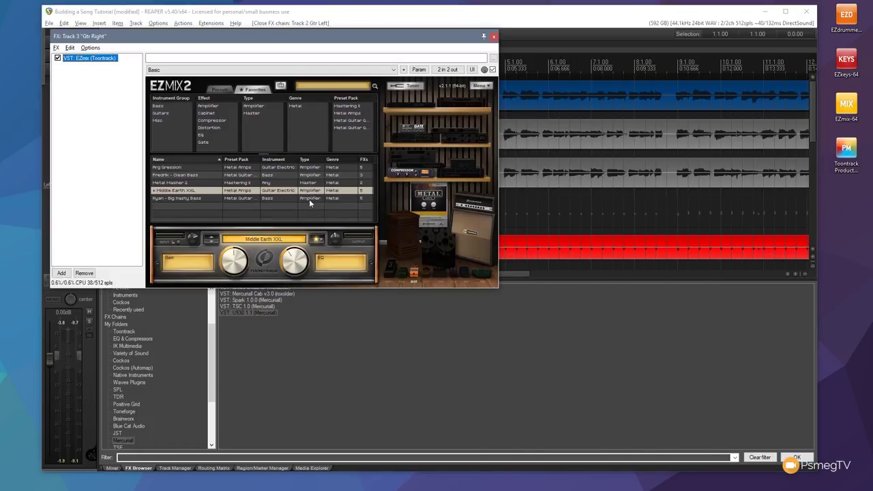
pyautogui.click(84, 273)
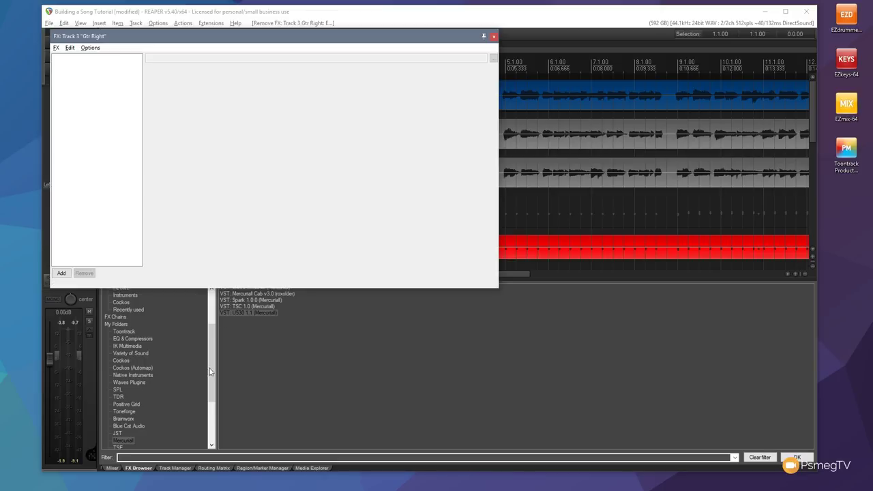
pyautogui.moveTo(243, 313); pyautogui.dragTo(117, 121)
pyautogui.moveTo(343, 40); pyautogui.dragTo(519, 185)
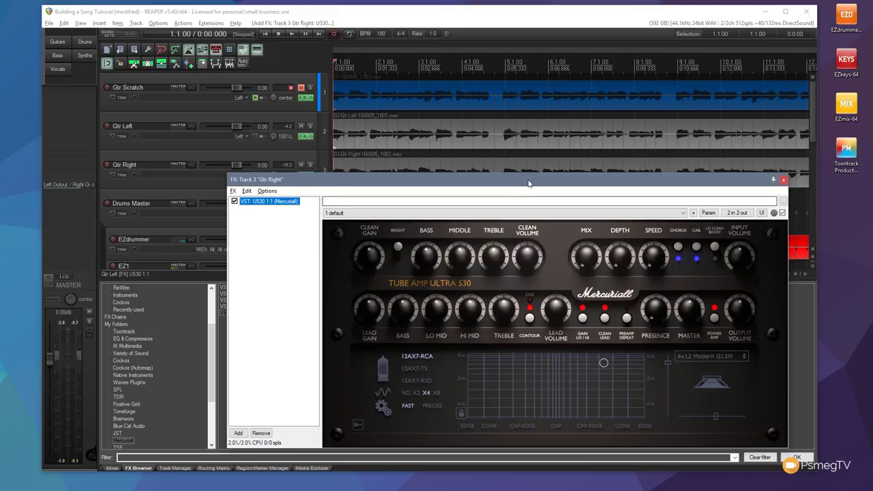
pyautogui.moveTo(528, 184); pyautogui.dragTo(525, 170)
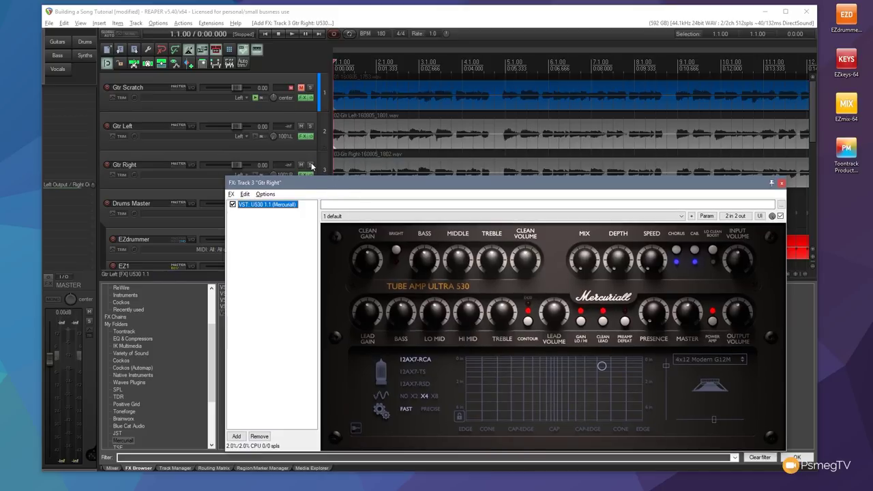
# - Solo Gtr Right and, during playback, raise the amp's lead Treble slightly and move the cabinet microphone farther back toward the cone
pyautogui.click(311, 165)
pyautogui.press('space')
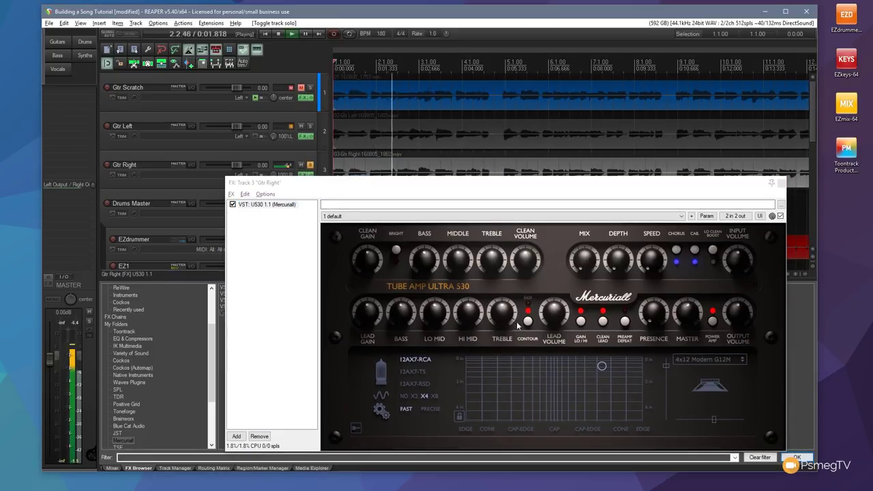
pyautogui.moveTo(502, 312); pyautogui.dragTo(503, 296)
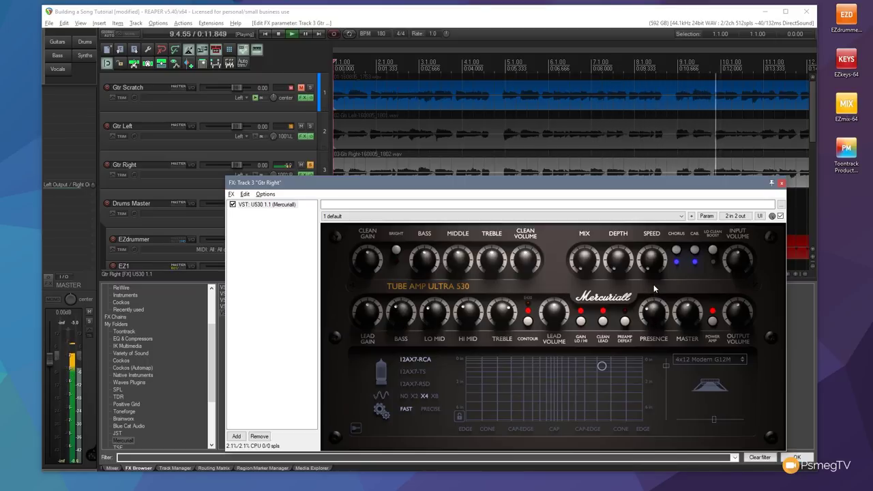
pyautogui.moveTo(603, 369); pyautogui.dragTo(611, 377)
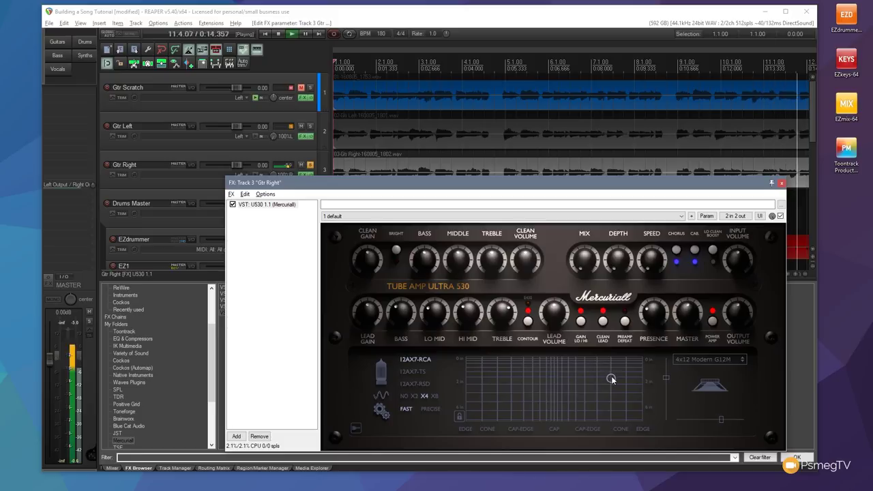
# - Unsolo Gtr Right, hear both guitars in the full mix, stop playback, and close the Gtr Right FX window
pyautogui.click(310, 165)
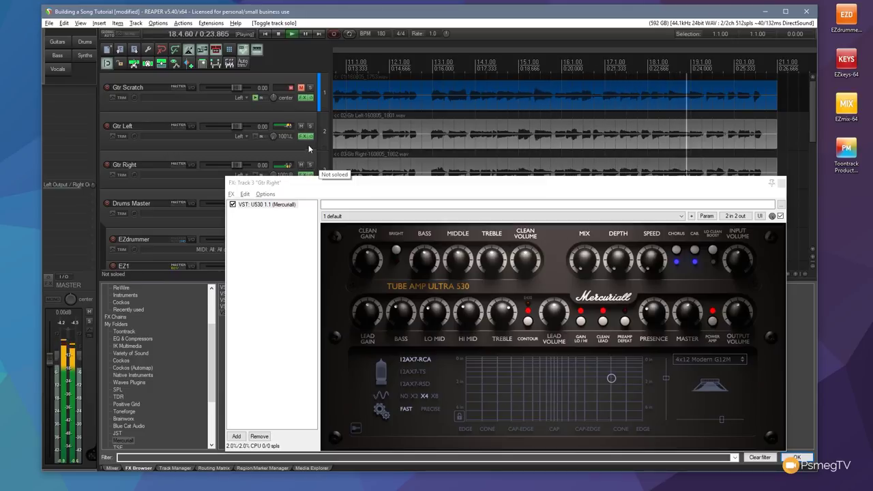
pyautogui.click(277, 34)
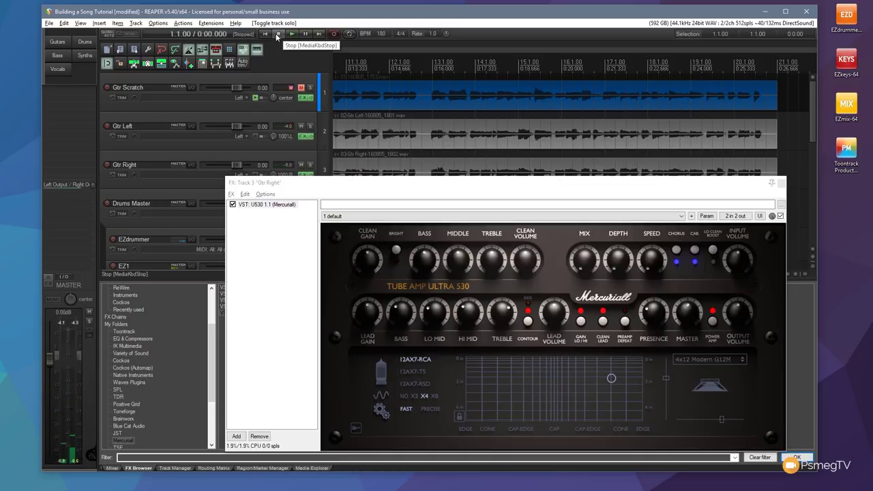
pyautogui.click(410, 195)
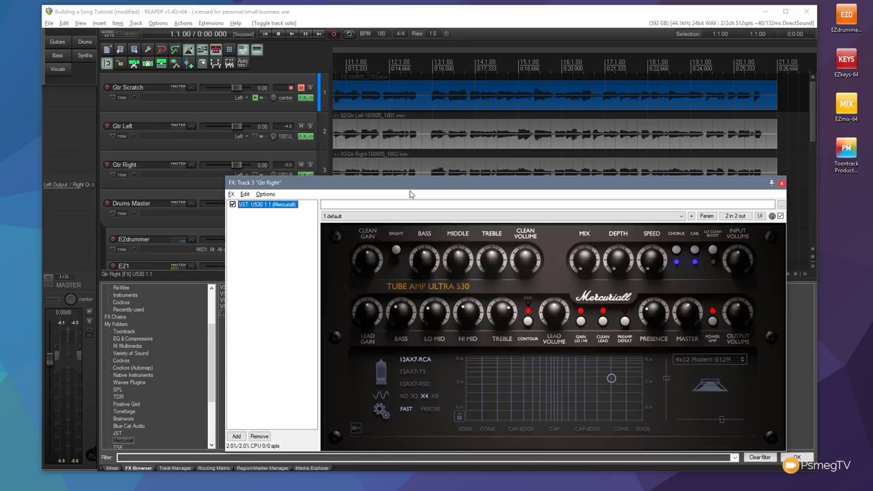
pyautogui.click(782, 184)
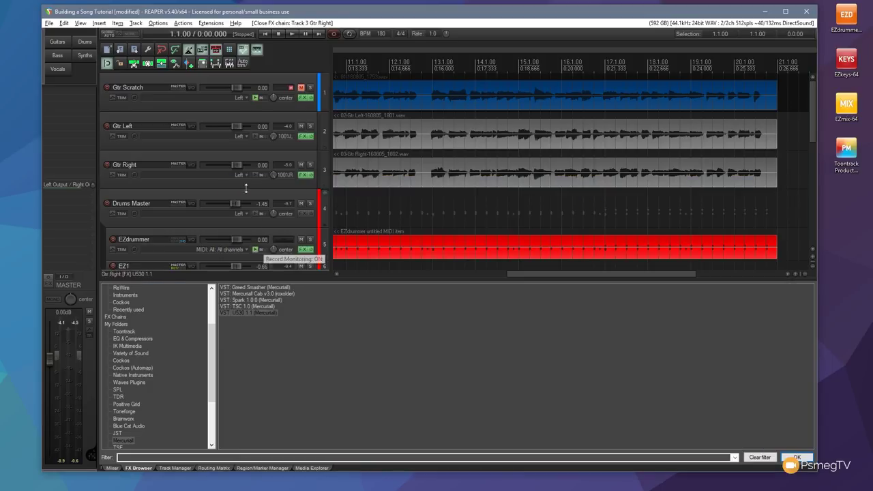
# - Select the Gtr Left and Gtr Right tracks together and lower both volumes to -2.99 dB
pyautogui.click(243, 149)
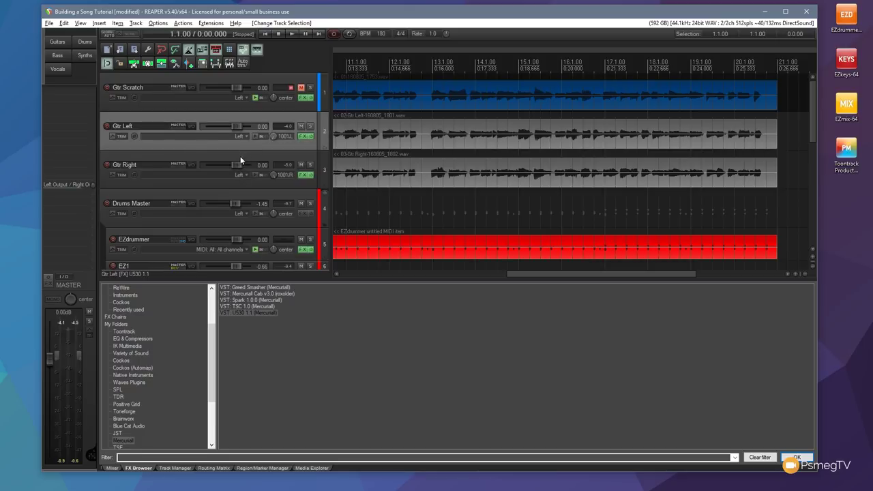
pyautogui.keyDown('ctrl'); pyautogui.click(240, 160); pyautogui.keyUp('ctrl')
pyautogui.moveTo(240, 162); pyautogui.dragTo(237, 165)
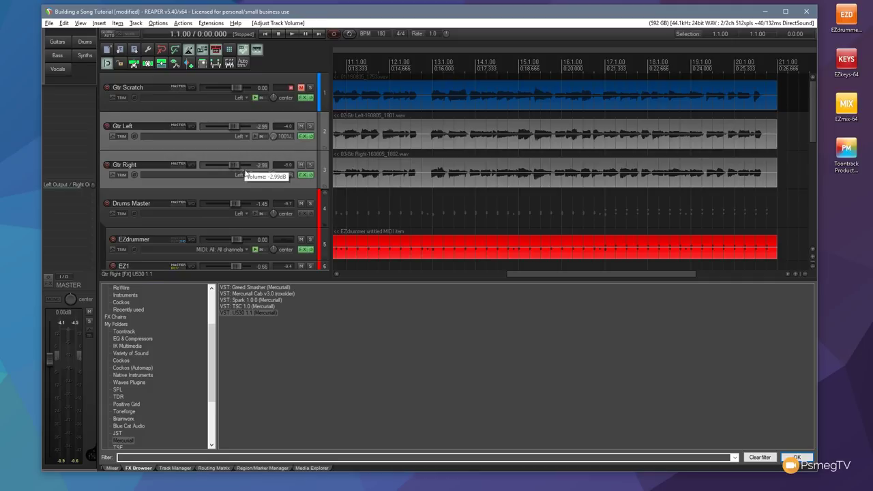
# - Show the mixer, lower both guitar tracks' volume to -7.25 dB during full-mix playback, and stop playback
pyautogui.click(112, 469)
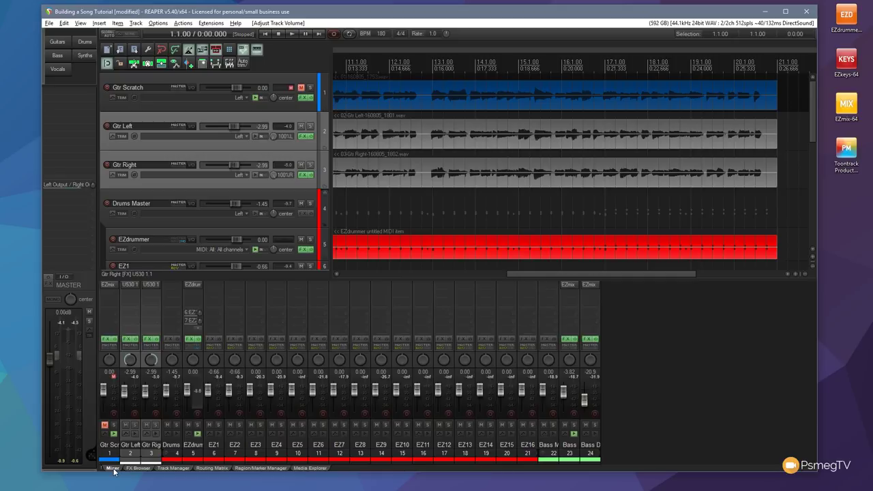
pyautogui.press('space')
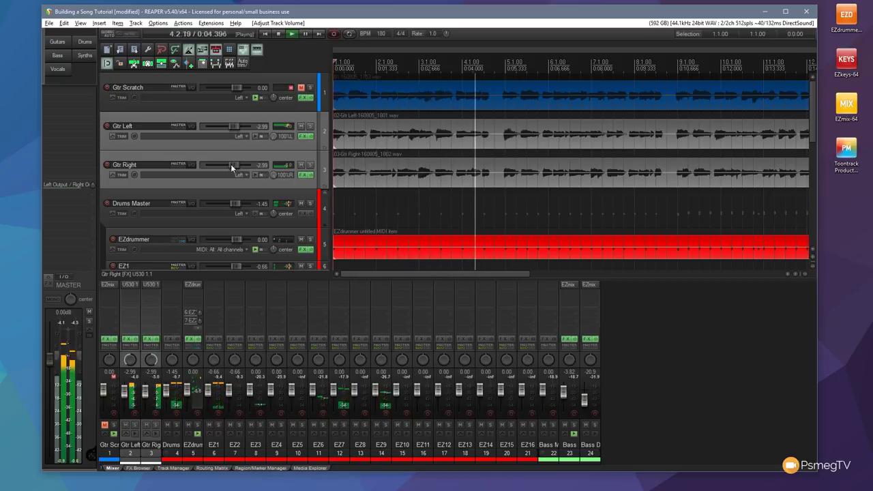
pyautogui.moveTo(231, 162)
pyautogui.moveTo(233, 164); pyautogui.dragTo(231, 164)
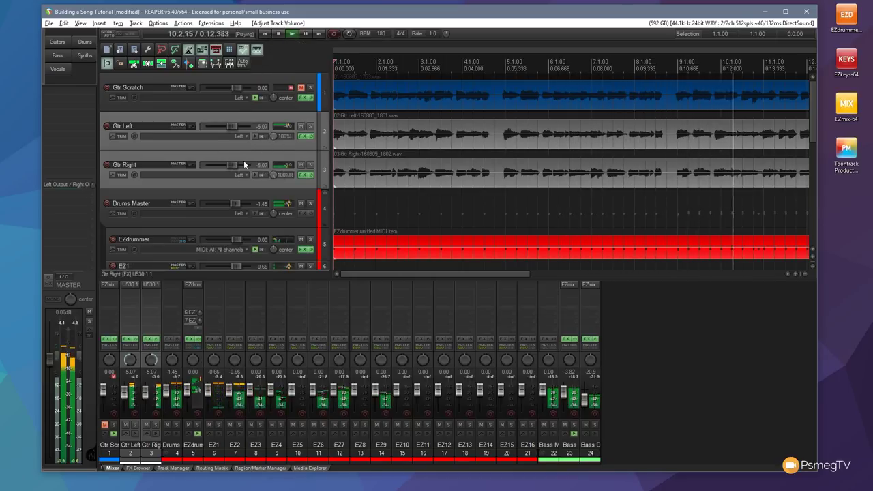
pyautogui.moveTo(236, 161); pyautogui.dragTo(234, 163)
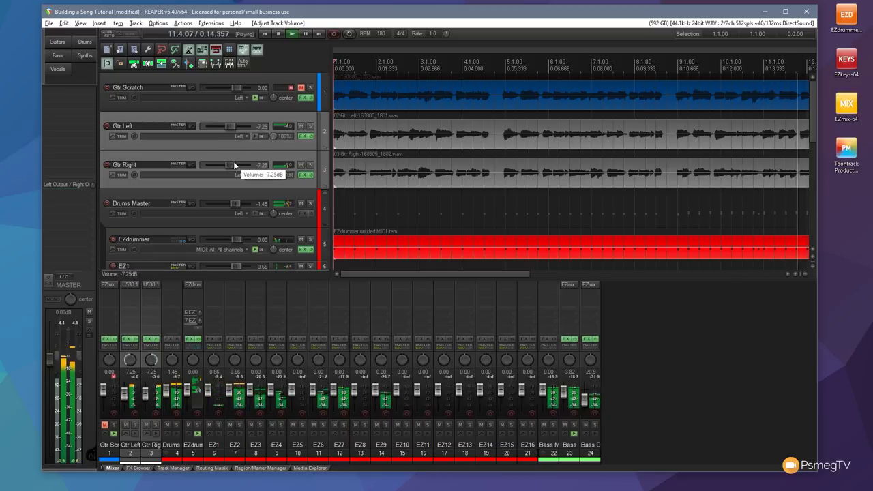
pyautogui.click(278, 34)
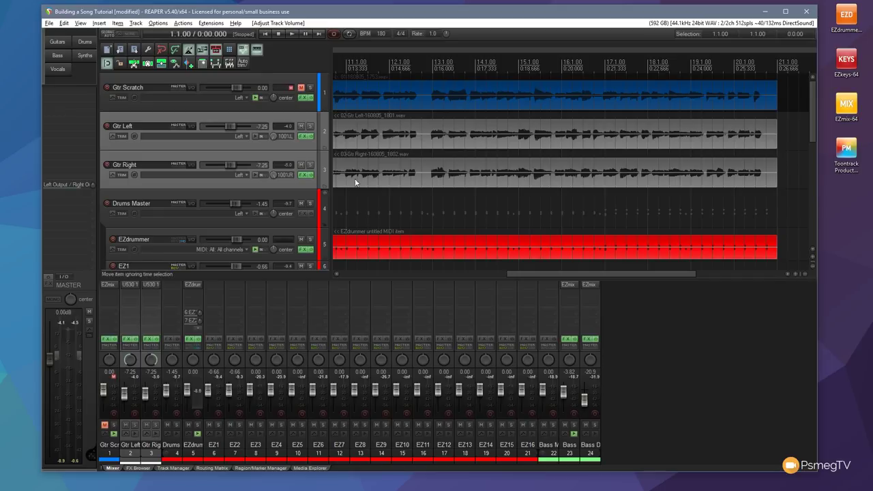
# - Solo Gtr Left and open its FX window, moving the window away from the track controls
pyautogui.click(304, 140)
pyautogui.click(310, 126)
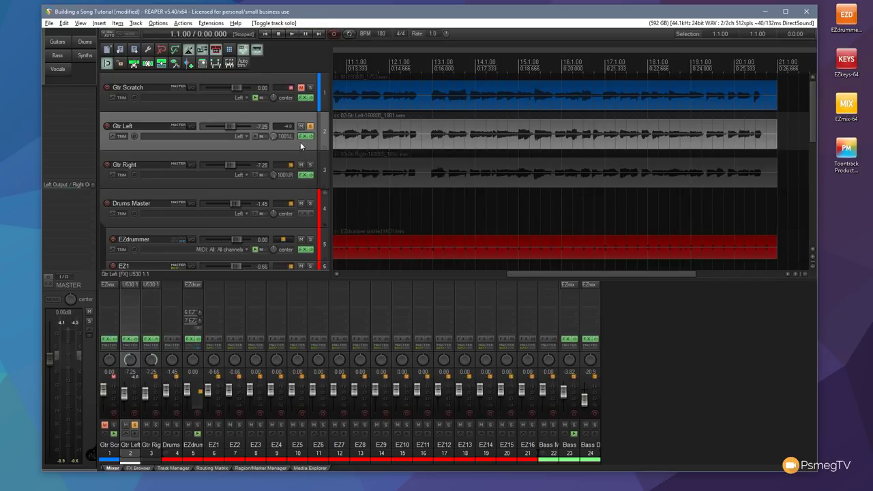
pyautogui.click(302, 137)
pyautogui.moveTo(292, 178); pyautogui.dragTo(435, 68)
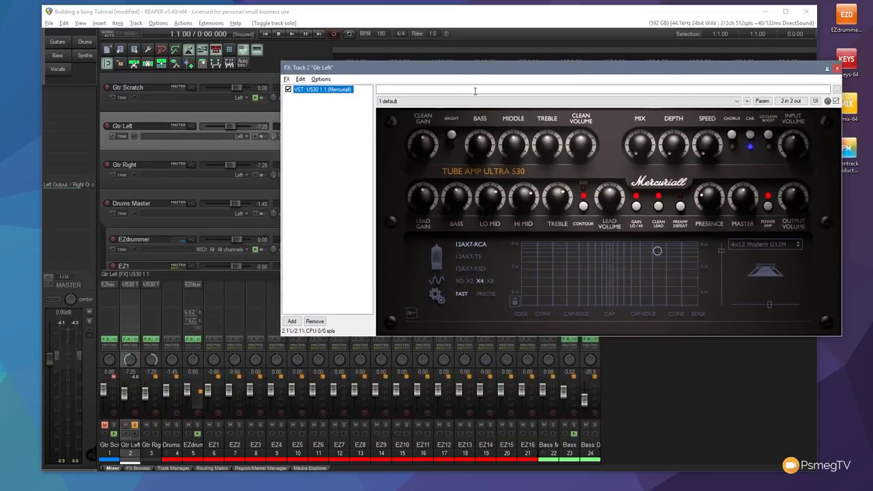
# - Add ReaEQ from the EQ & Compressors plugin folder to the Gtr Left FX chain after U530 1.1 and reposition the FX window
pyautogui.click(134, 467)
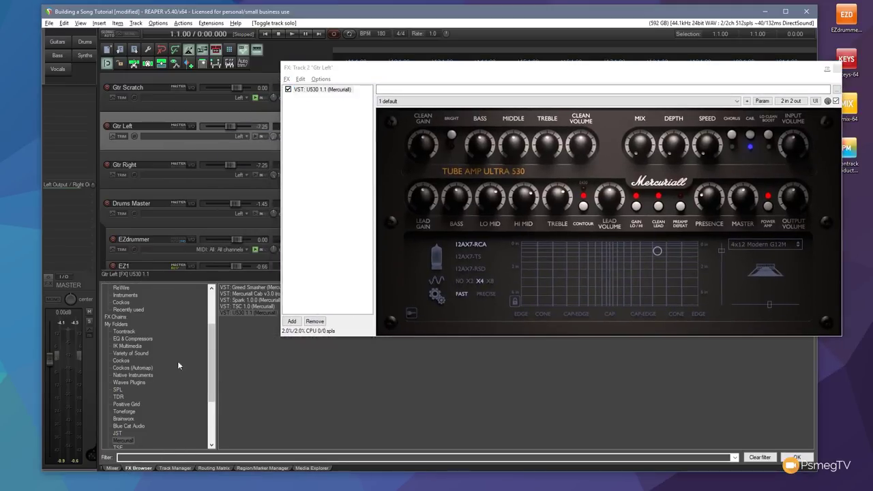
pyautogui.click(131, 339)
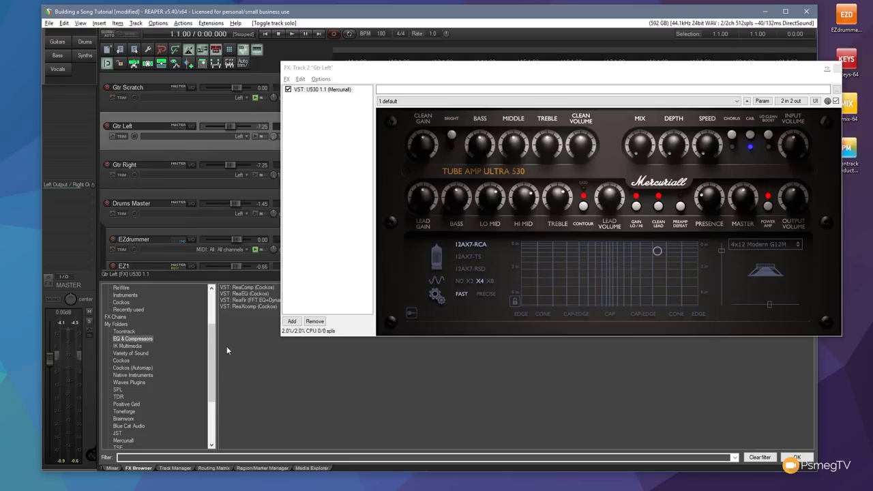
pyautogui.click(393, 77)
pyautogui.moveTo(393, 77); pyautogui.dragTo(422, 60)
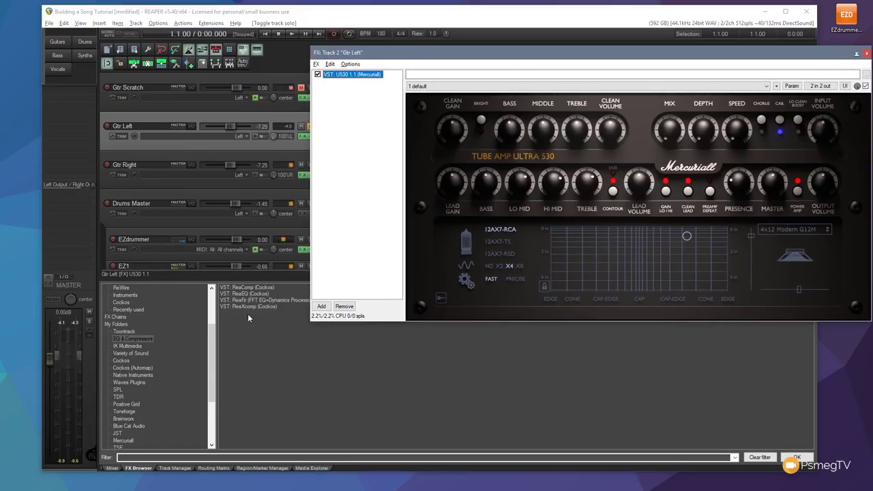
pyautogui.moveTo(242, 293); pyautogui.dragTo(353, 133)
pyautogui.moveTo(477, 52); pyautogui.dragTo(383, 108)
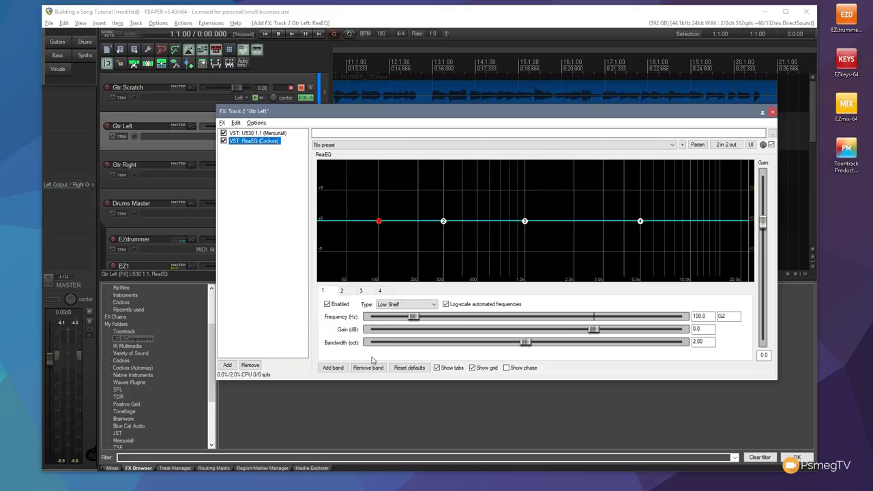
# - Change ReaEQ band 1 to High Pass, raise its frequency to 106.2 Hz during soloed playback, and stop playback
pyautogui.click(414, 305)
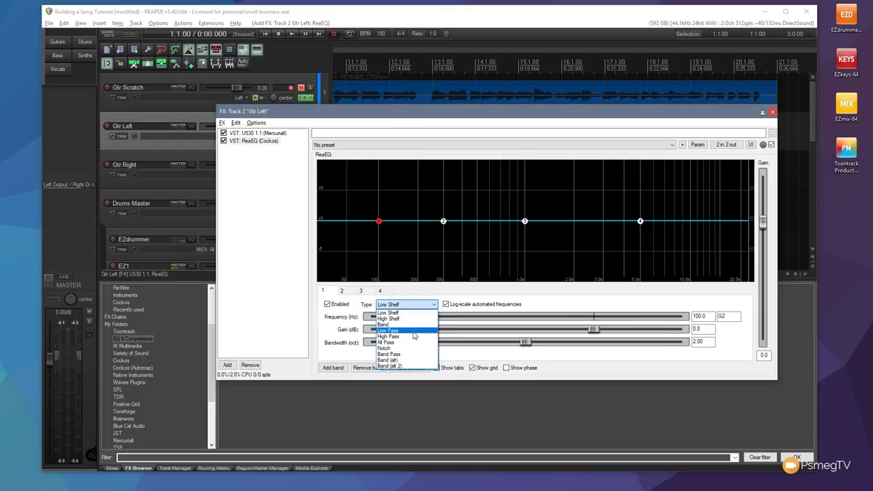
pyautogui.click(413, 336)
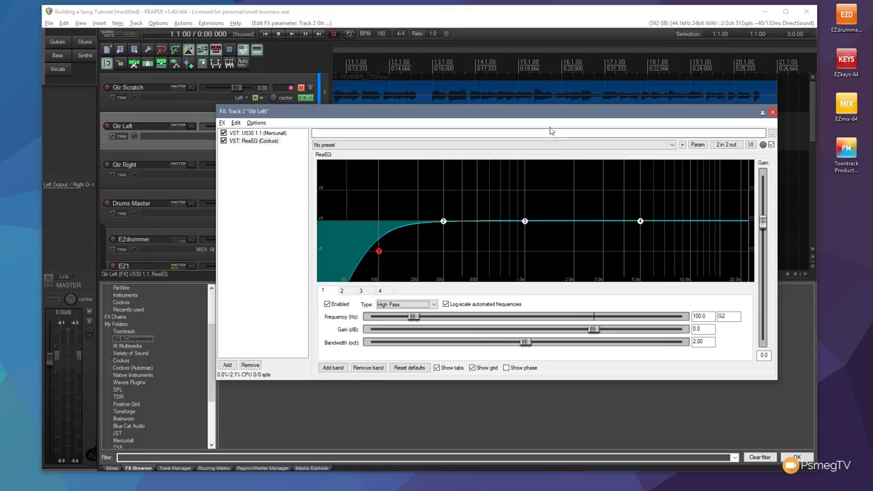
pyautogui.moveTo(541, 115); pyautogui.dragTo(544, 182)
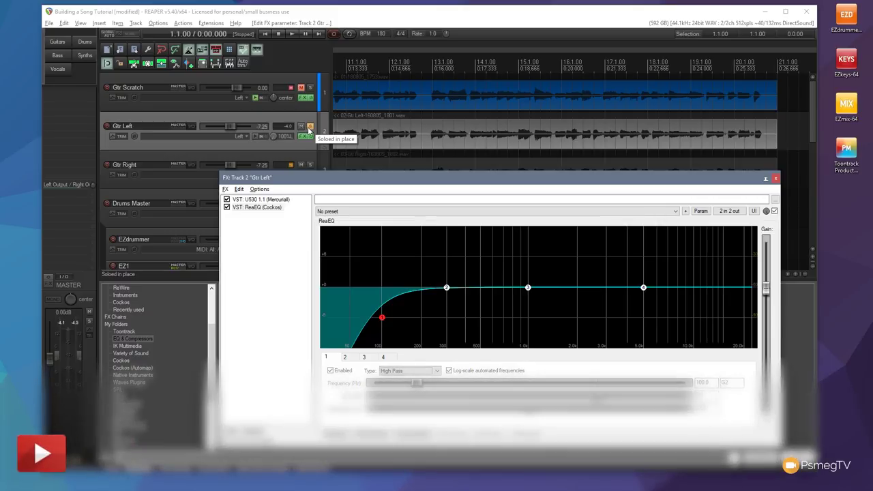
pyautogui.click(292, 34)
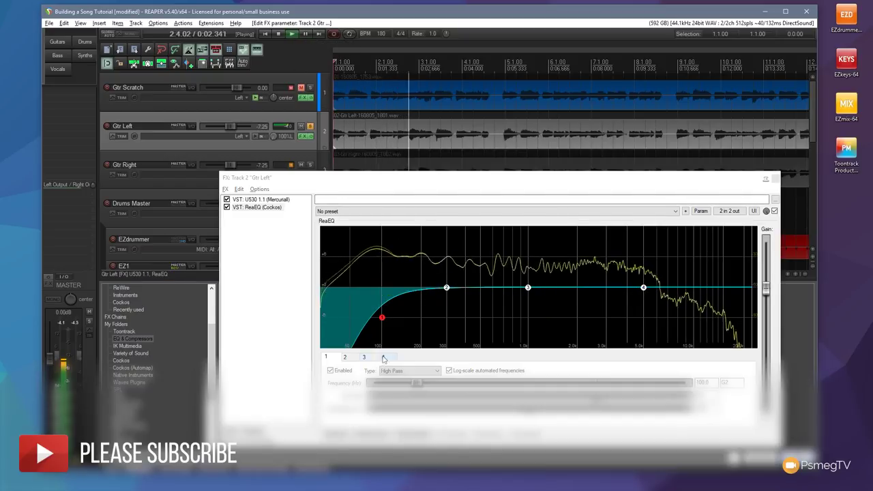
pyautogui.moveTo(384, 323); pyautogui.dragTo(387, 323)
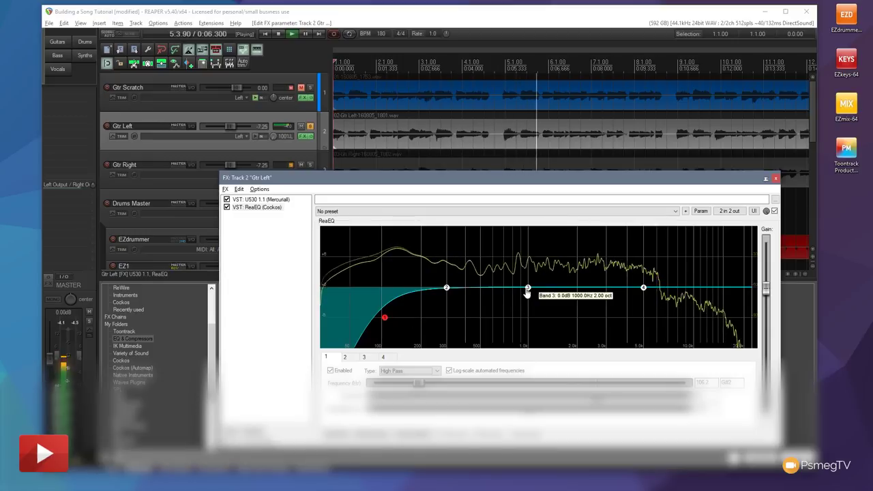
pyautogui.press('space')
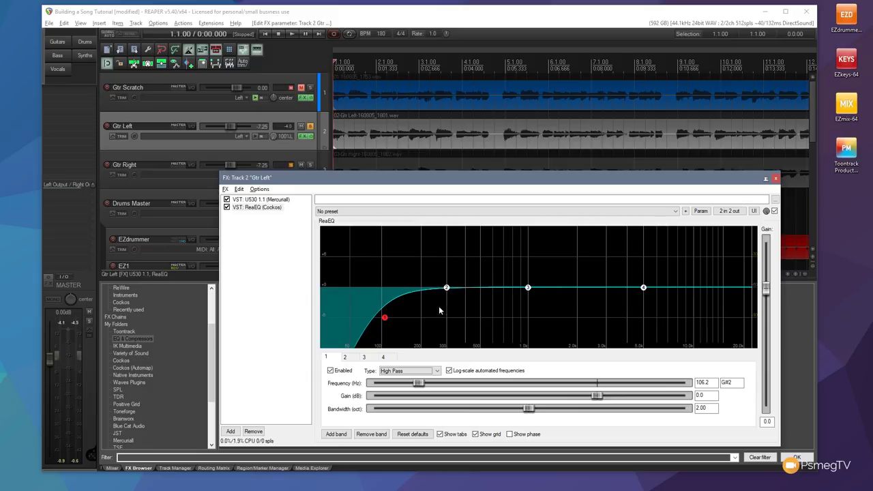
# - Shape ReaEQ band 2 into a narrow boost at 1970.2 Hz with 8.3 dB gain and 0.14 oct bandwidth
pyautogui.click(446, 288)
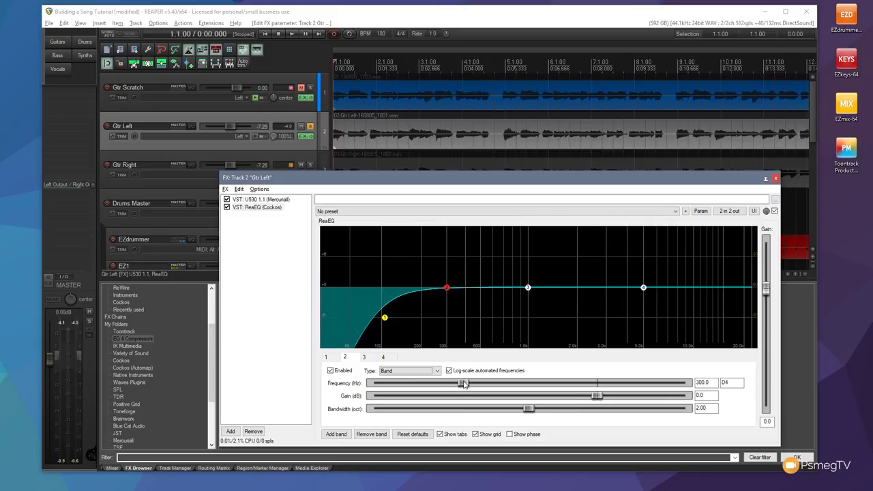
pyautogui.moveTo(464, 383); pyautogui.dragTo(558, 380)
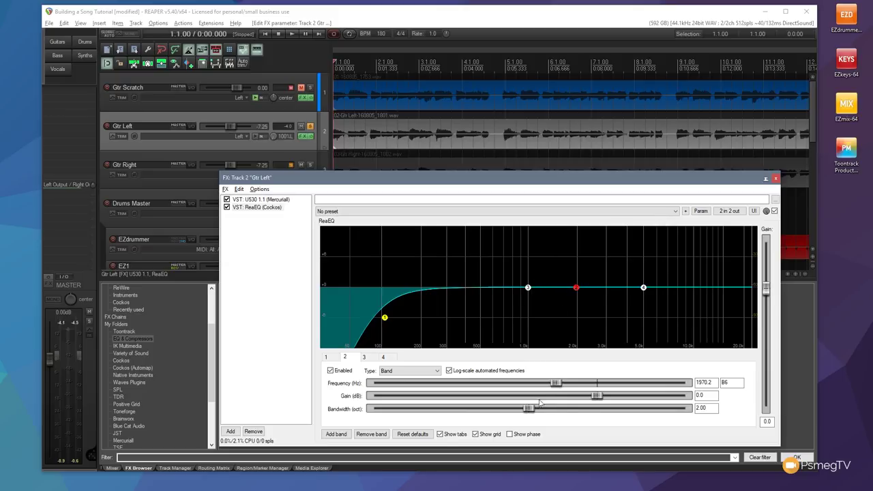
pyautogui.moveTo(597, 397); pyautogui.dragTo(633, 397)
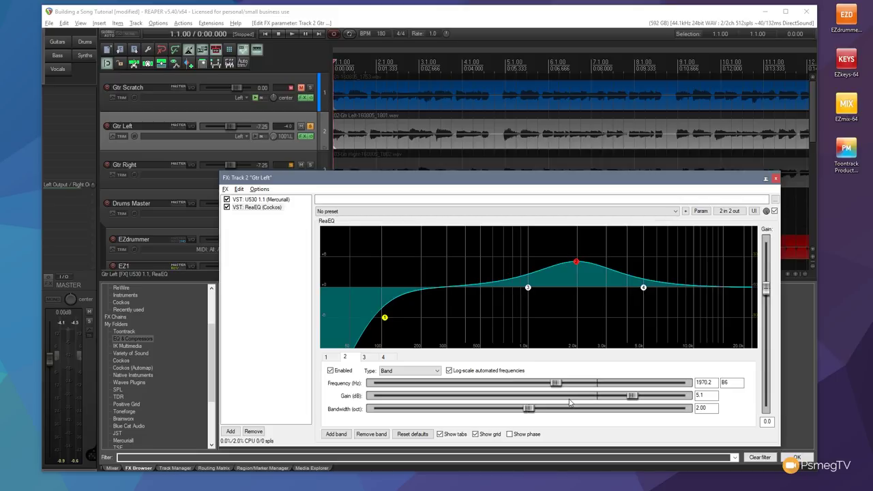
pyautogui.moveTo(530, 409); pyautogui.dragTo(383, 410)
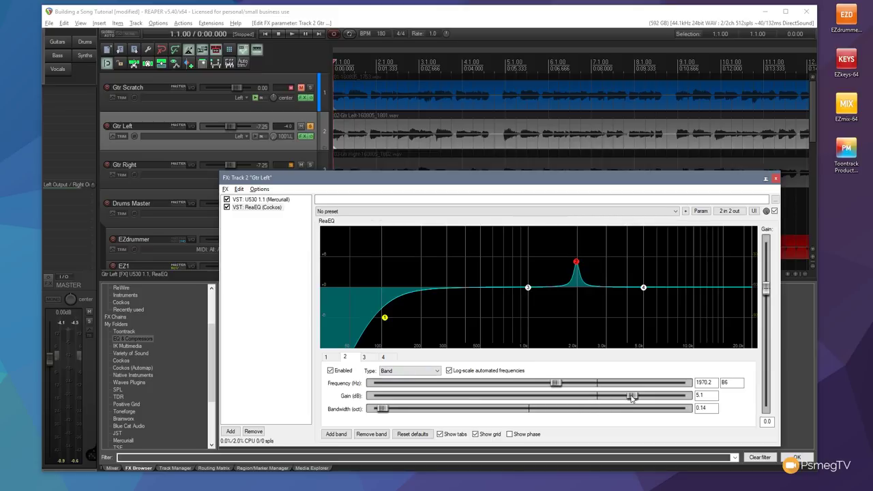
pyautogui.moveTo(632, 397); pyautogui.dragTo(656, 400)
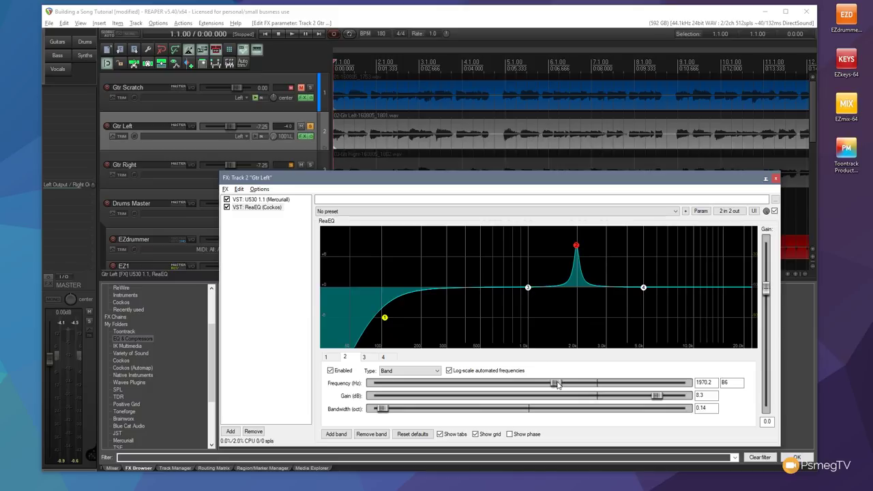
# - Sweep band 2 to 3168.4 Hz during playback, stop, and try a -4.8 dB cut at that frequency
pyautogui.press('space')
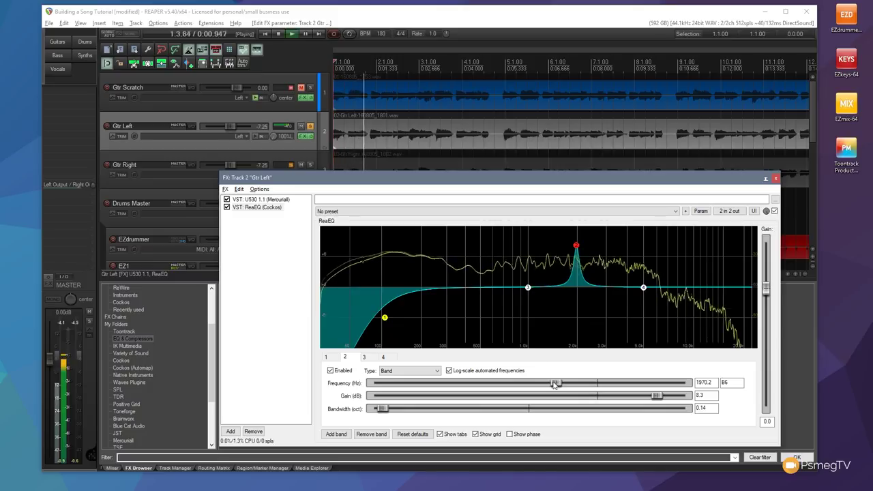
pyautogui.moveTo(554, 384); pyautogui.dragTo(577, 384)
pyautogui.press('space')
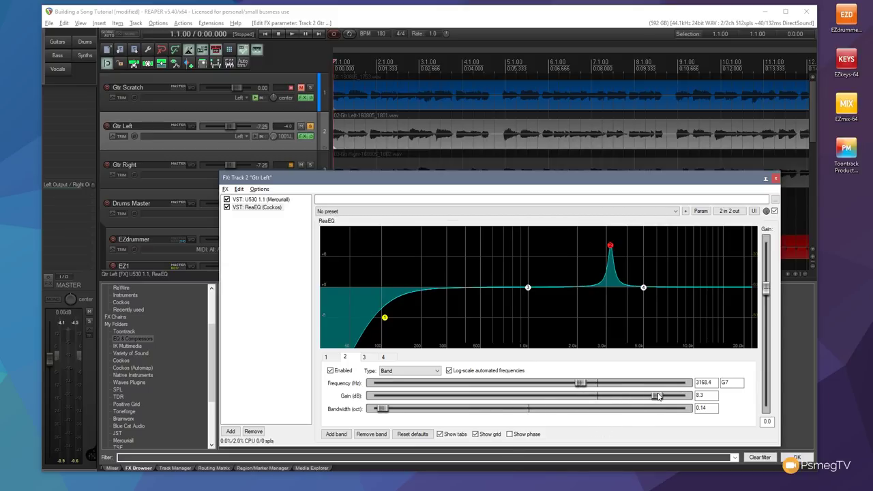
pyautogui.moveTo(656, 396); pyautogui.dragTo(567, 396)
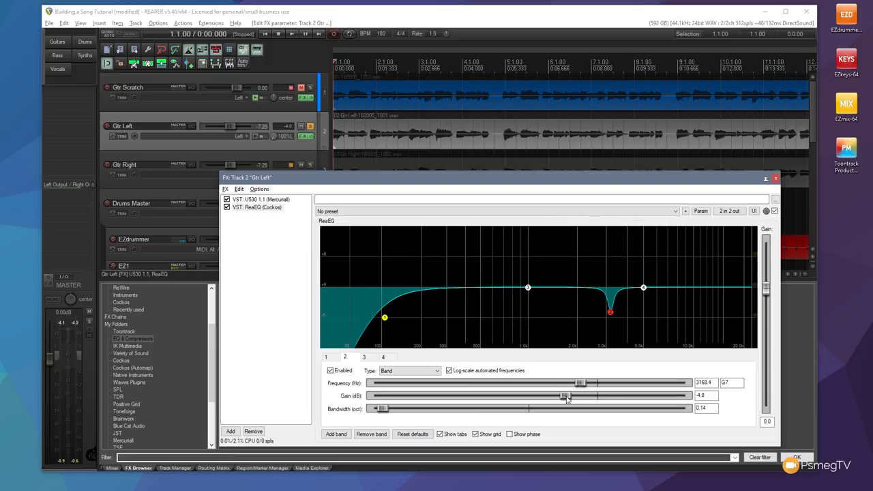
# - Boost band 2 to 6.9 dB, sweep it to 3642.6 Hz during playback, cut its gain to -4.9 dB, and stop playback
pyautogui.moveTo(565, 396); pyautogui.dragTo(646, 395)
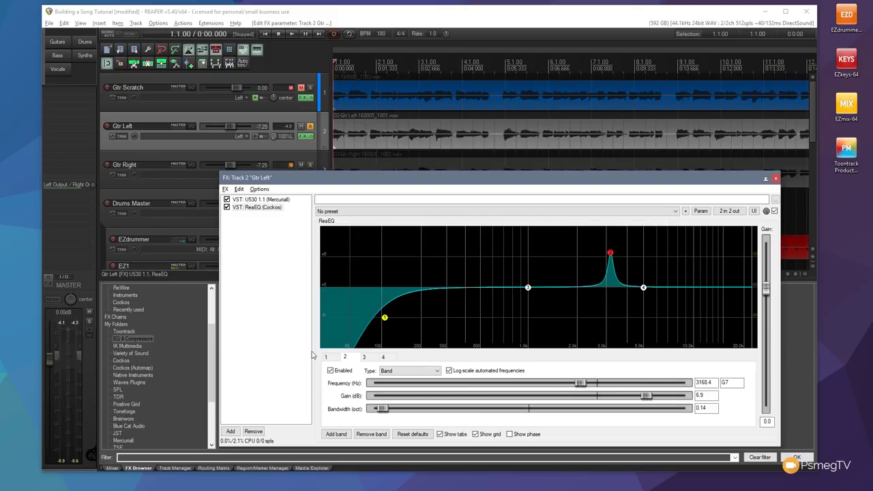
pyautogui.press('space')
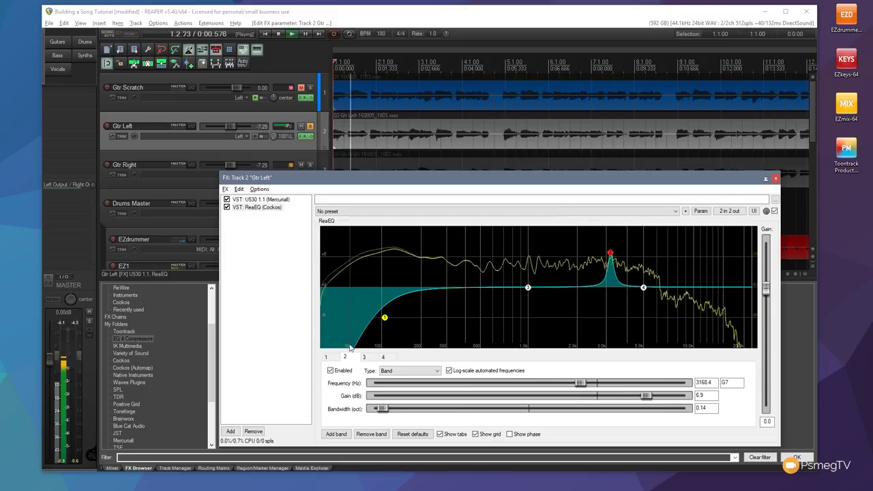
pyautogui.moveTo(585, 384); pyautogui.dragTo(591, 384)
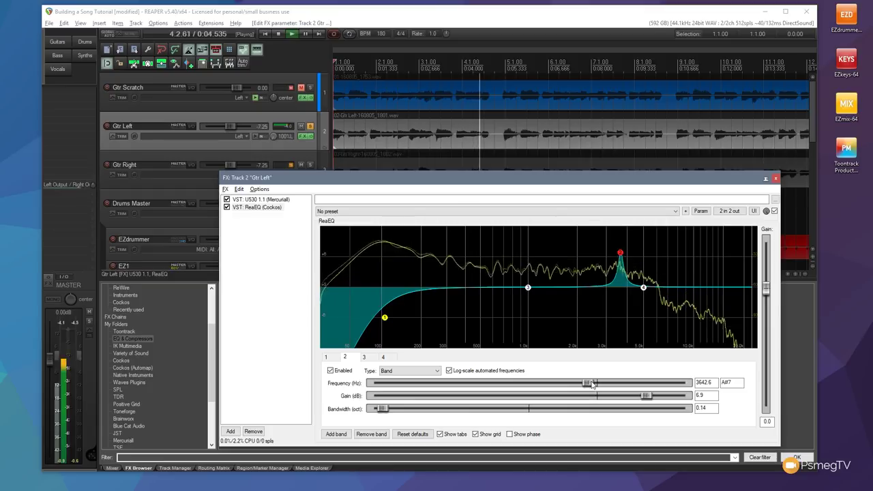
pyautogui.moveTo(652, 399); pyautogui.dragTo(571, 397)
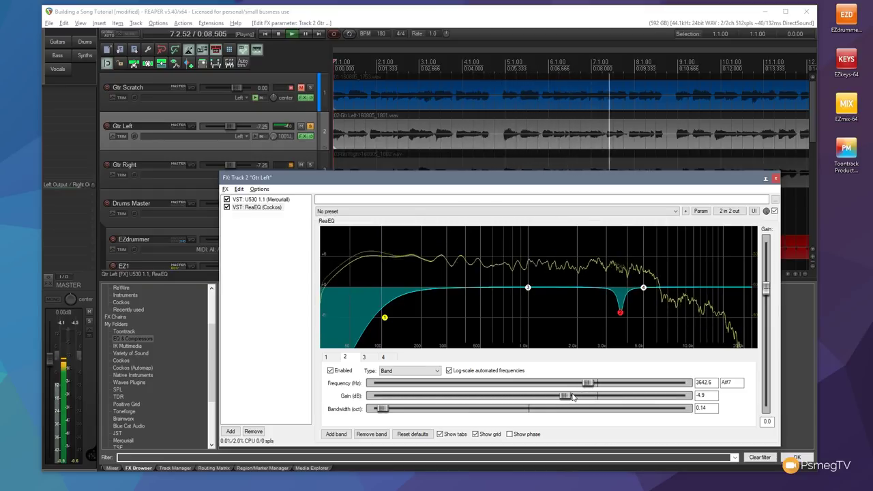
pyautogui.press('space')
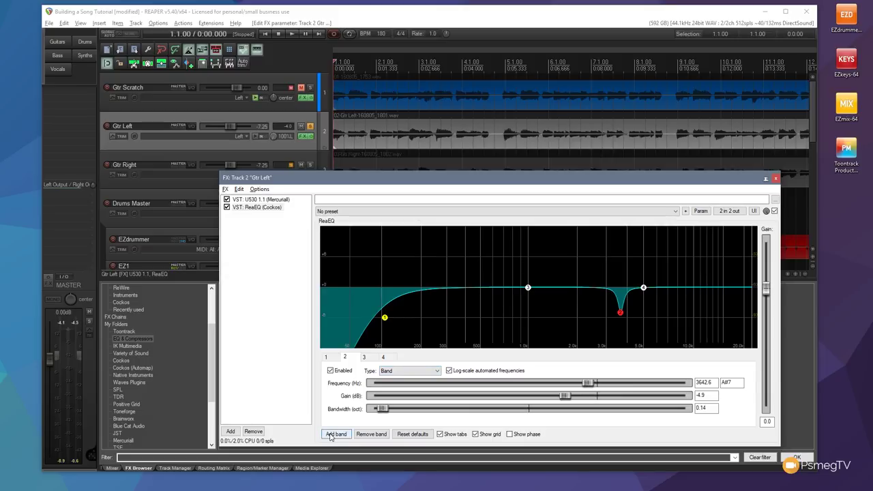
# - Shape ReaEQ band 3 into a narrow boost at 1000 Hz with 4.2 dB gain and 0.16 oct bandwidth
pyautogui.click(527, 288)
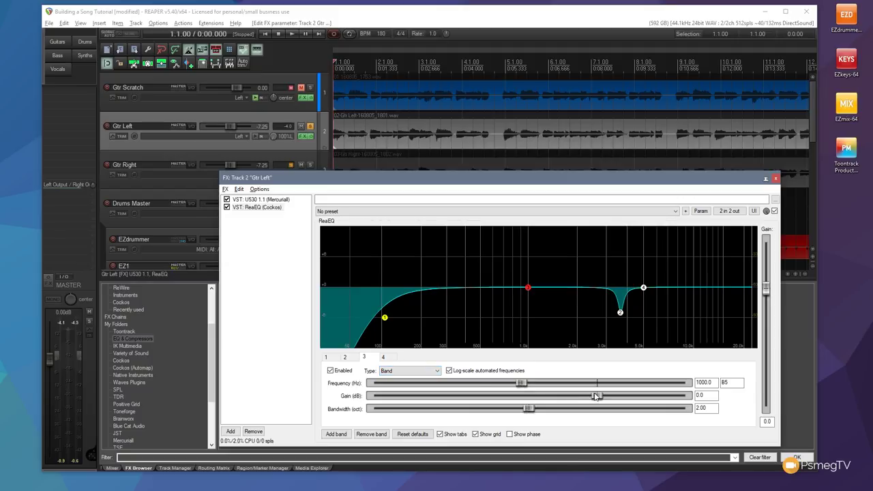
pyautogui.moveTo(595, 396); pyautogui.dragTo(626, 396)
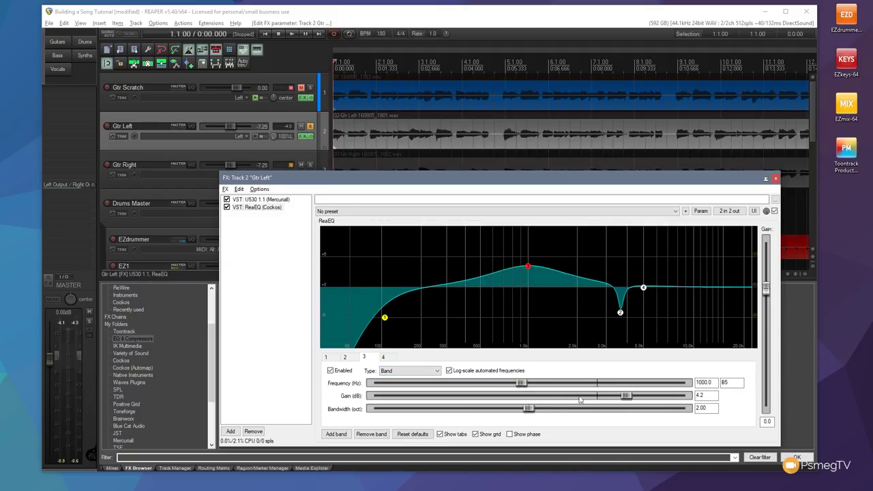
pyautogui.moveTo(528, 408); pyautogui.dragTo(383, 409)
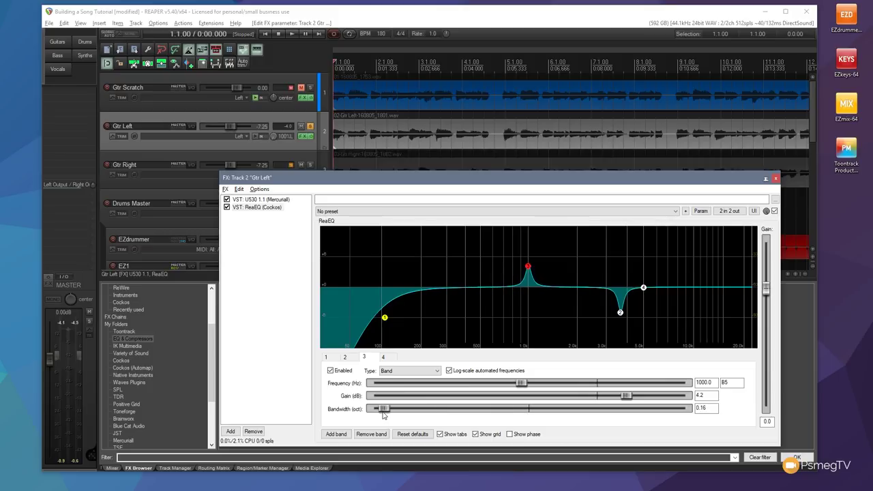
# - Boost ReaEQ band 3 to 7.9 dB, sweep it to 2267.4 Hz during playback, cut its gain to -4.3 dB, and stop
pyautogui.moveTo(628, 396); pyautogui.dragTo(656, 397)
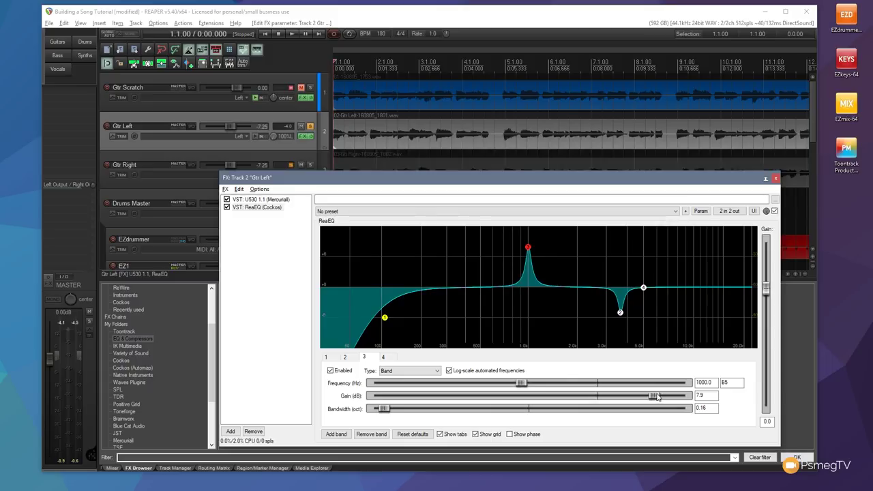
pyautogui.press('space')
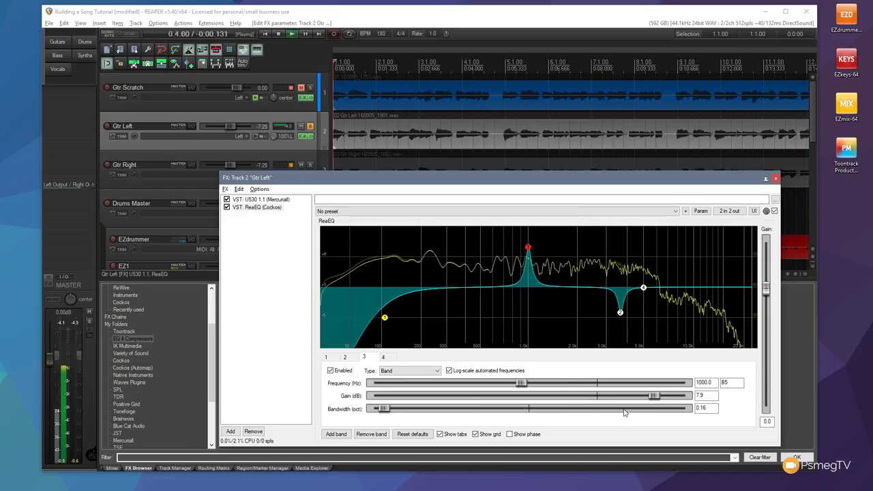
pyautogui.moveTo(525, 386); pyautogui.dragTo(566, 382)
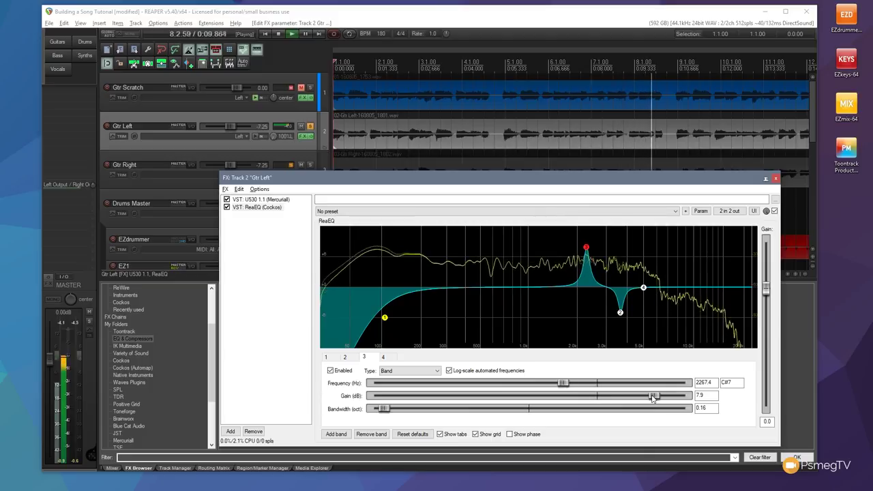
pyautogui.moveTo(653, 396); pyautogui.dragTo(567, 397)
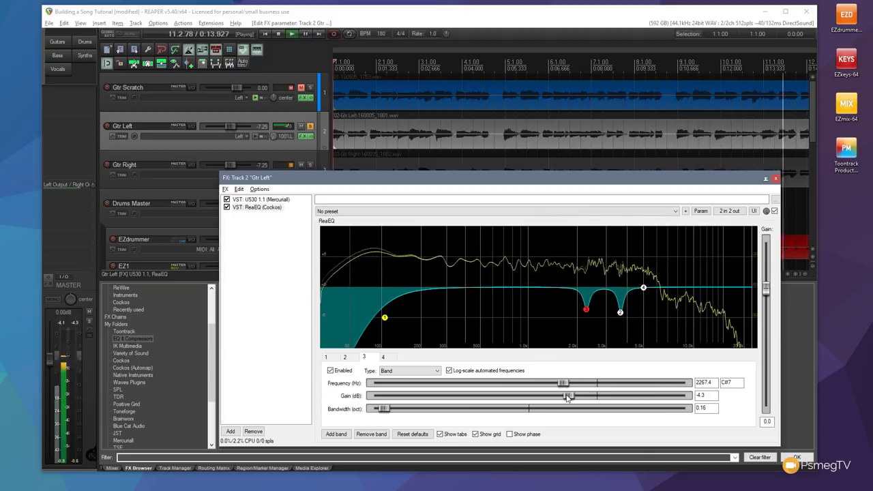
pyautogui.press('space')
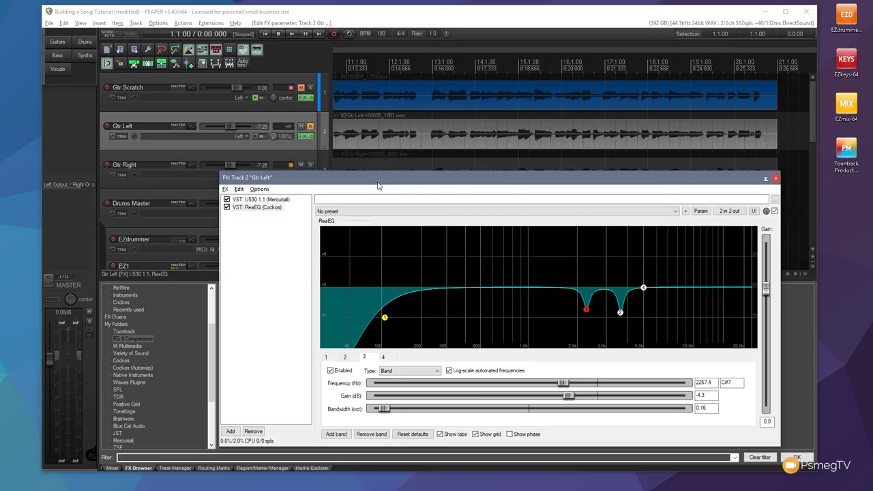
# - Compare Gtr Right with ReaEQ bypassed and enabled during playback, leave it enabled, and close the track's FX chain
pyautogui.moveTo(604, 178); pyautogui.dragTo(590, 122)
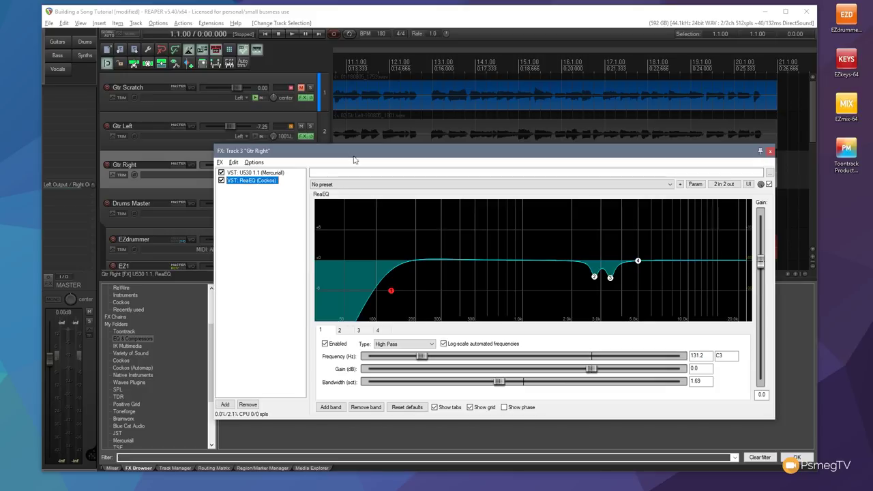
pyautogui.moveTo(355, 155); pyautogui.dragTo(359, 186)
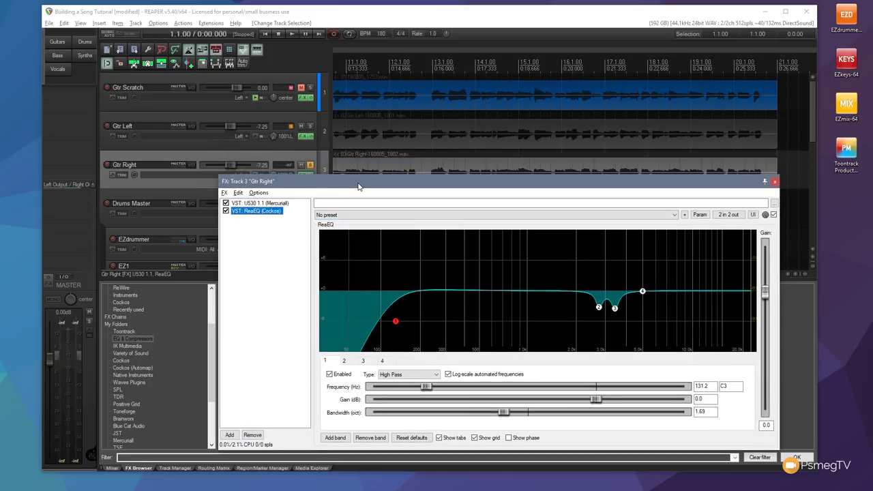
pyautogui.click(291, 33)
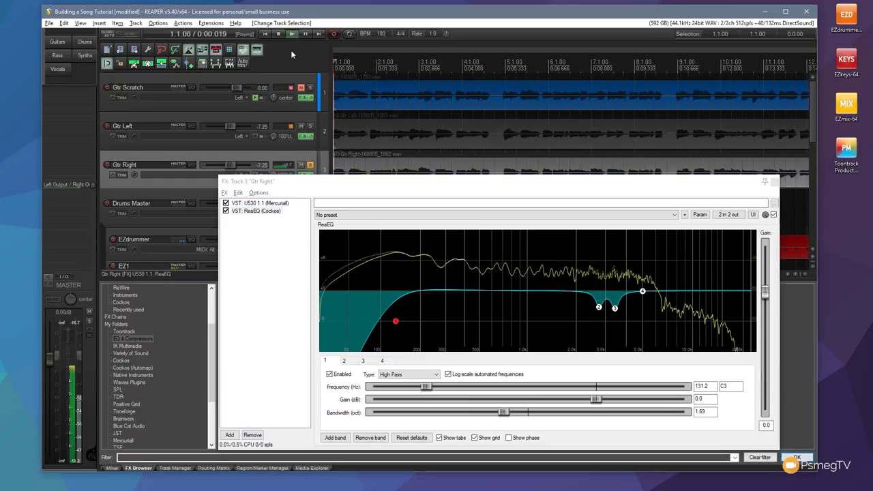
pyautogui.click(226, 211)
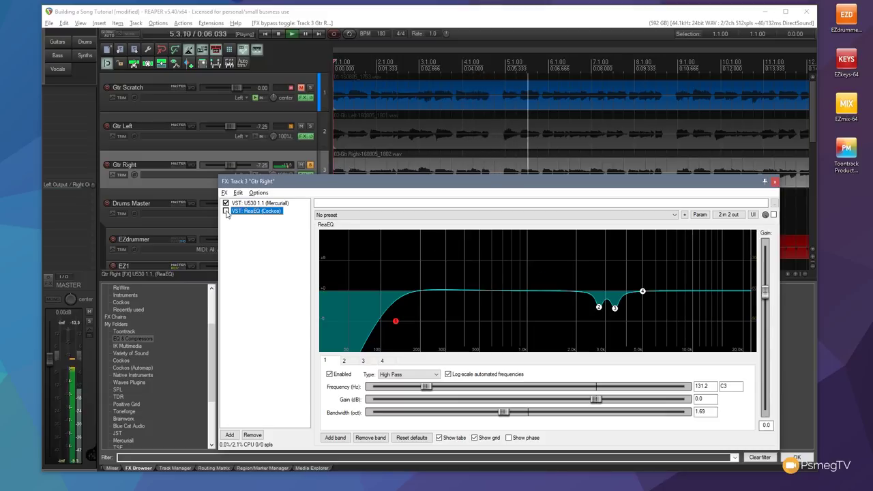
pyautogui.click(226, 211)
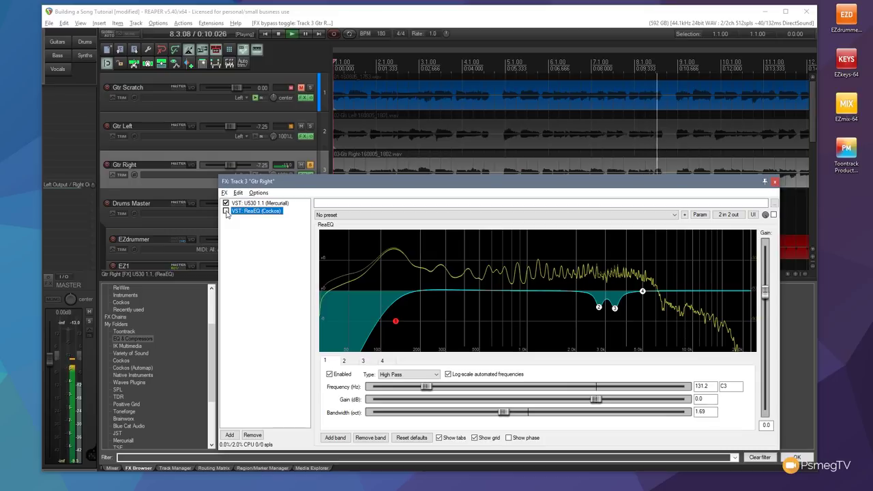
pyautogui.click(226, 210)
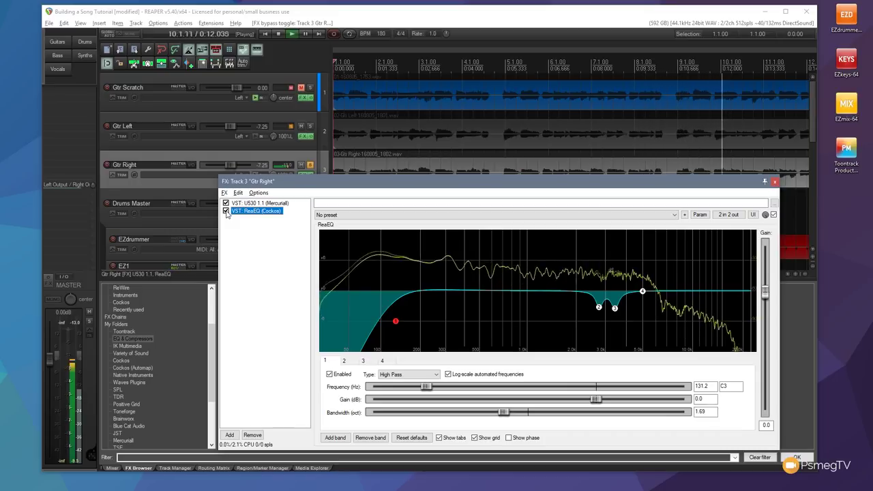
pyautogui.press('space')
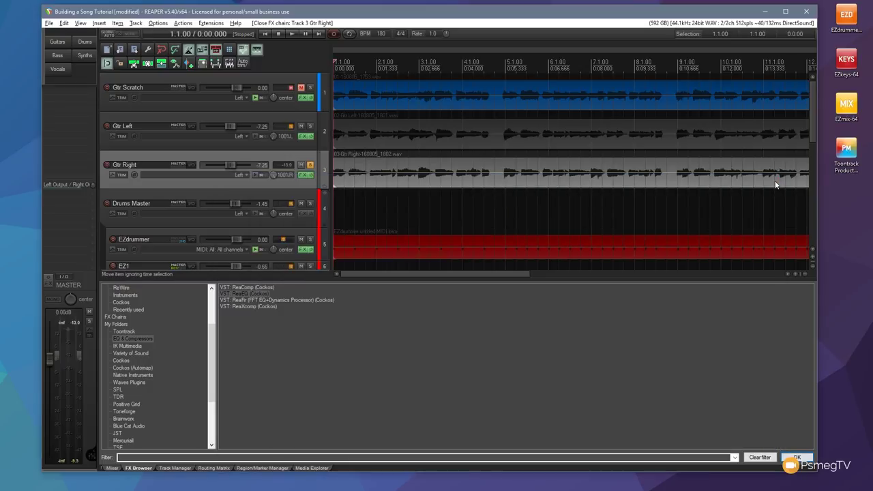
pyautogui.click(775, 182)
# - Show the mixer and open the FX chain of the Bass track
pyautogui.click(112, 468)
pyautogui.moveTo(810, 101); pyautogui.dragTo(819, 216)
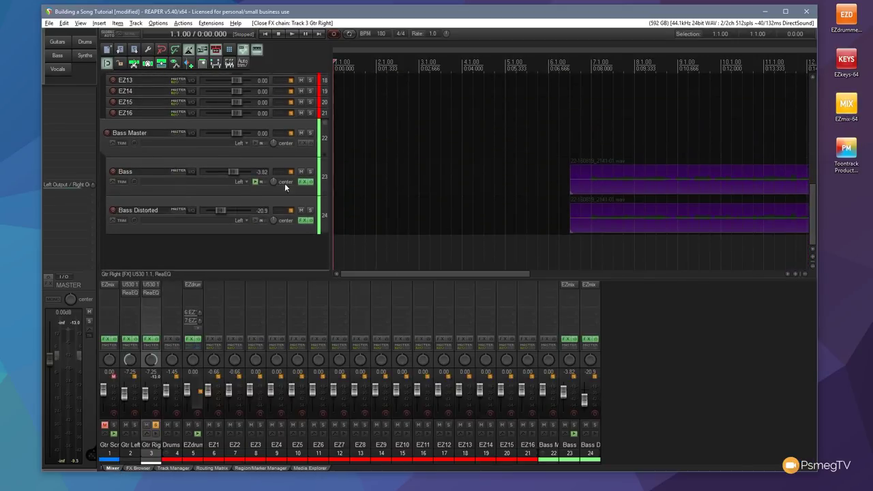
pyautogui.click(278, 155)
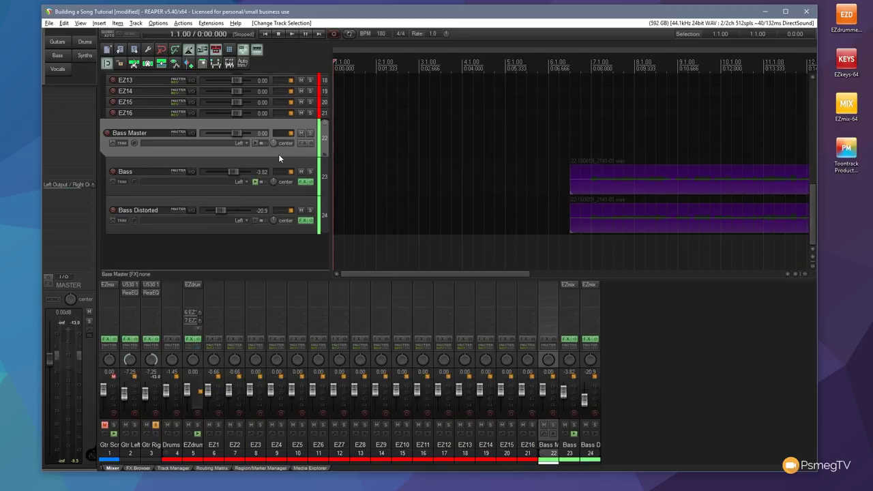
pyautogui.click(271, 162)
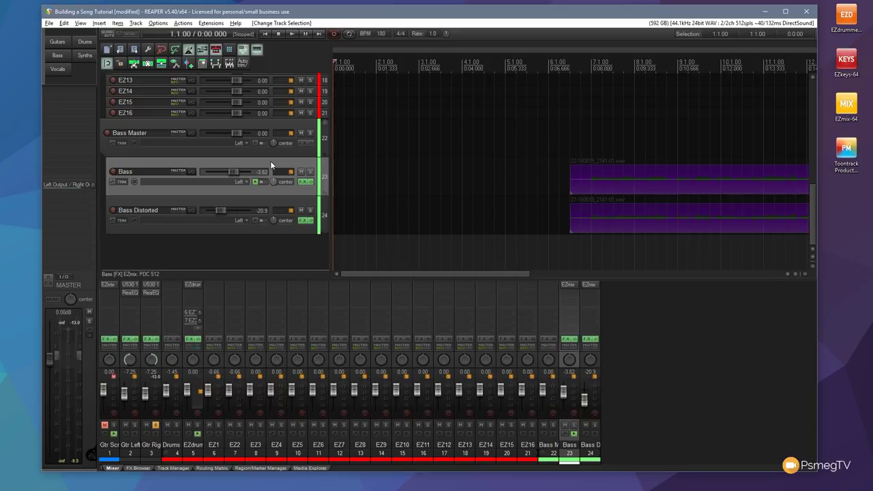
pyautogui.click(305, 182)
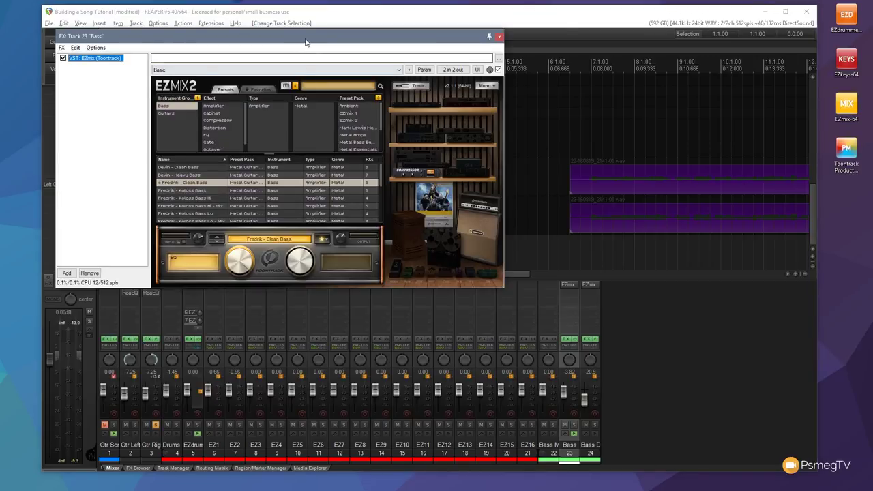
# - Add ReaComp before EZmix and ReaEQ after it in the Bass track's FX chain
pyautogui.moveTo(304, 38); pyautogui.dragTo(516, 42)
pyautogui.click(138, 468)
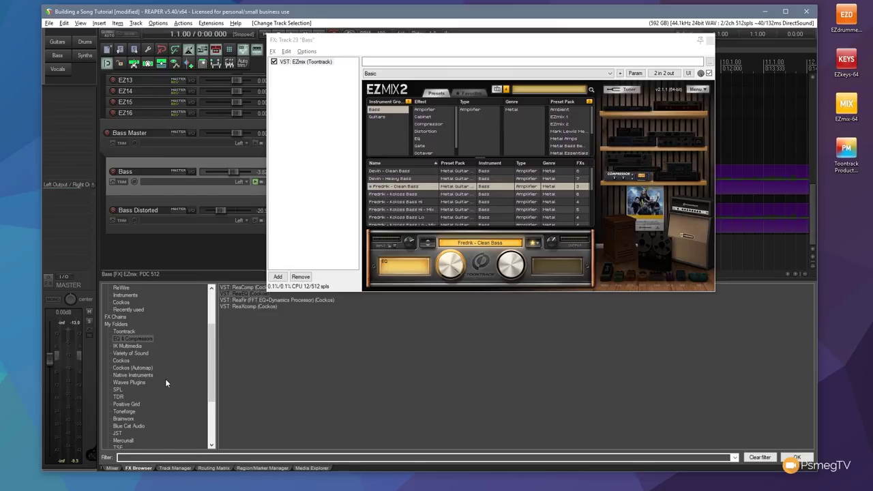
pyautogui.moveTo(241, 298); pyautogui.dragTo(331, 113)
pyautogui.click(239, 289)
pyautogui.moveTo(238, 290); pyautogui.dragTo(313, 64)
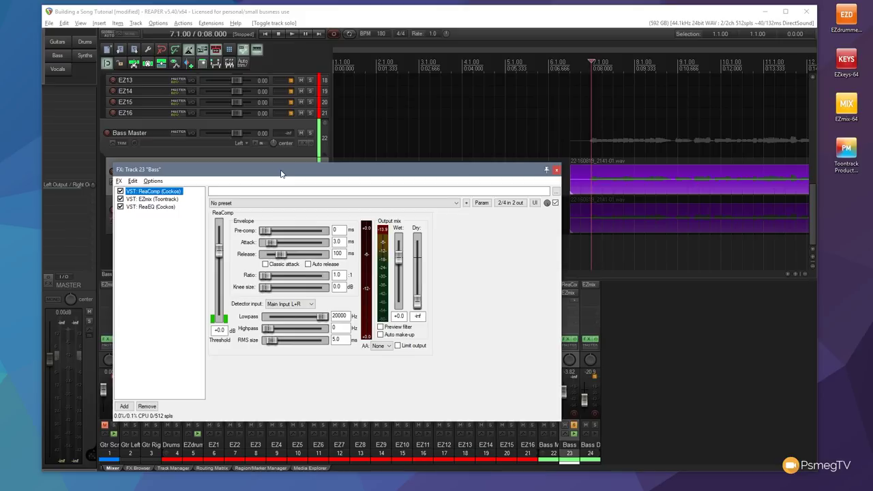
# - Load ReaComp's "stock - Driving Rock Bass" preset on the Bass track and set the threshold to -24.1 dB during playback
pyautogui.click(287, 202)
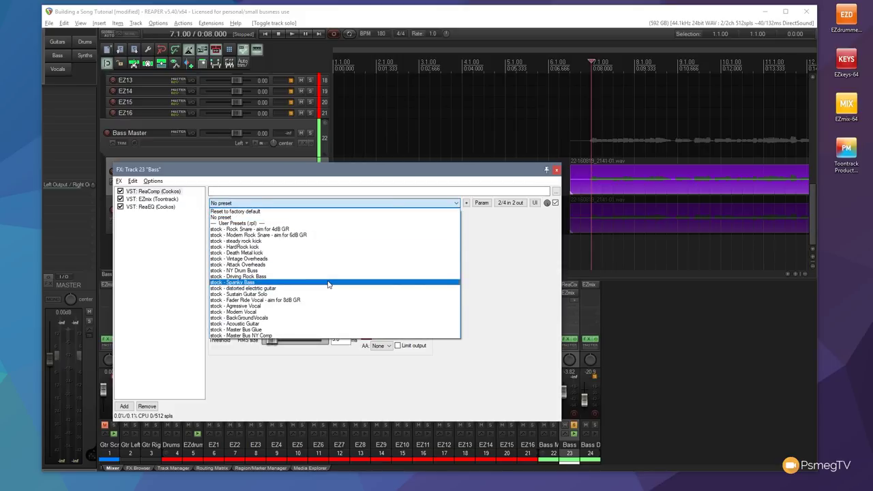
pyautogui.click(250, 277)
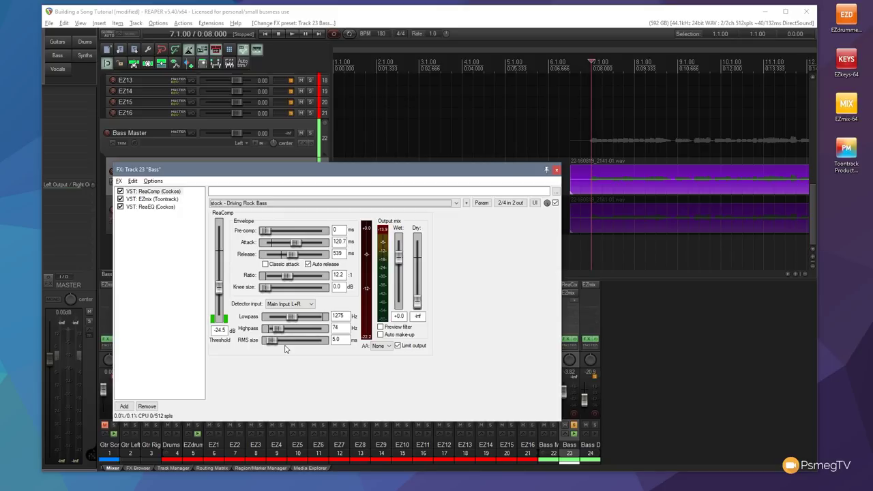
pyautogui.press('space')
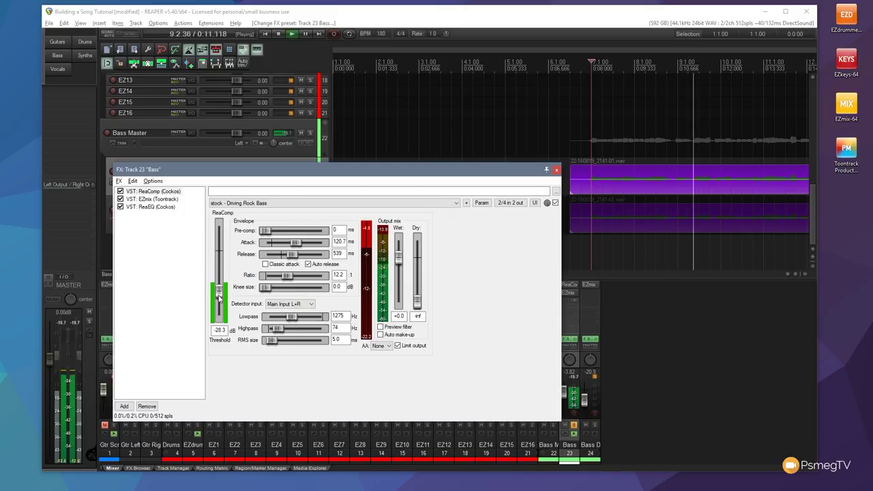
pyautogui.moveTo(219, 295); pyautogui.dragTo(219, 298)
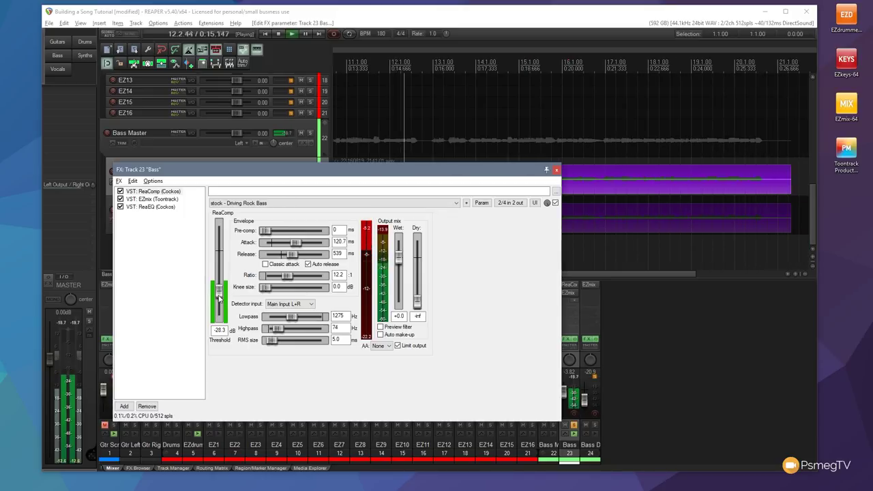
pyautogui.moveTo(219, 298); pyautogui.dragTo(219, 292)
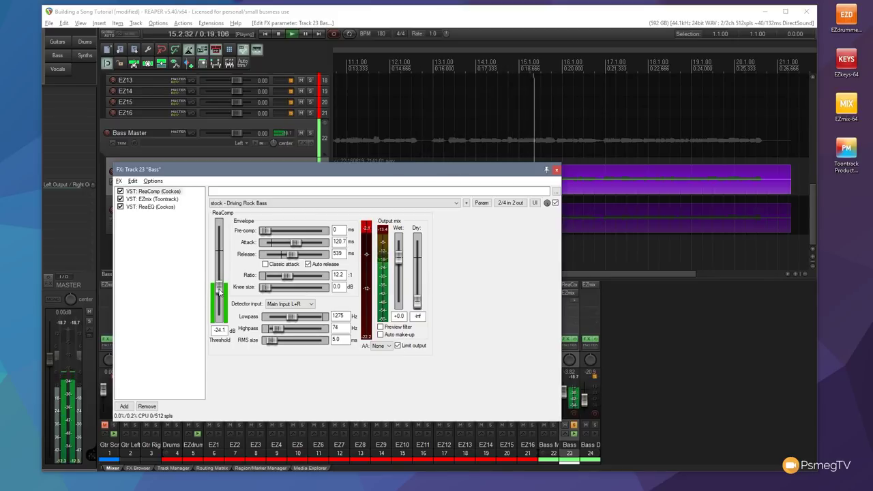
pyautogui.press('space')
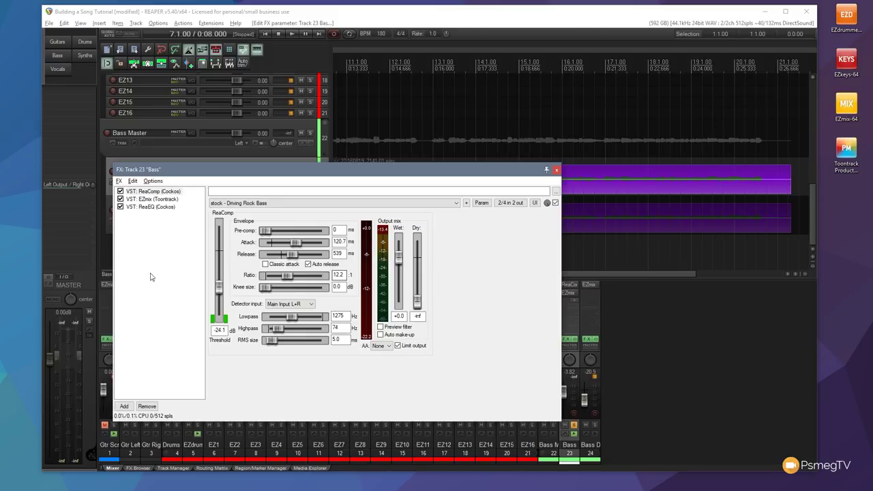
# - Load the "stock - Bass Lopass" preset in the Bass track's ReaEQ and close the FX chain
pyautogui.click(151, 207)
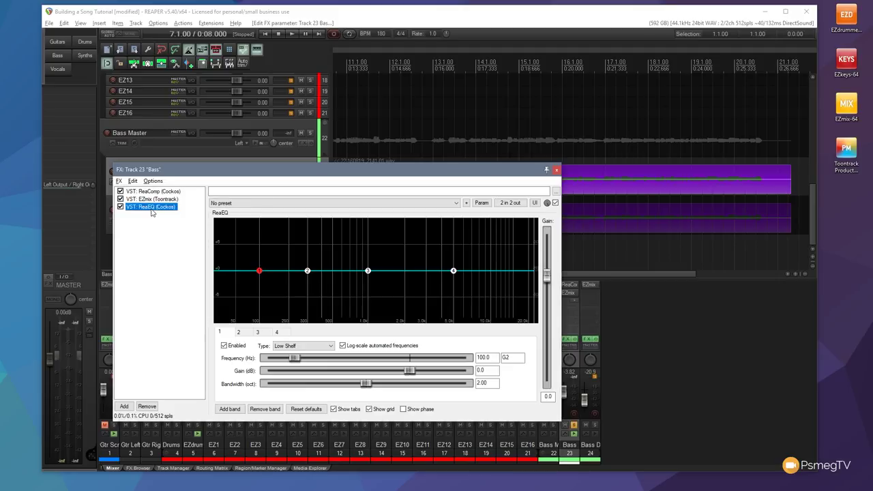
pyautogui.click(337, 204)
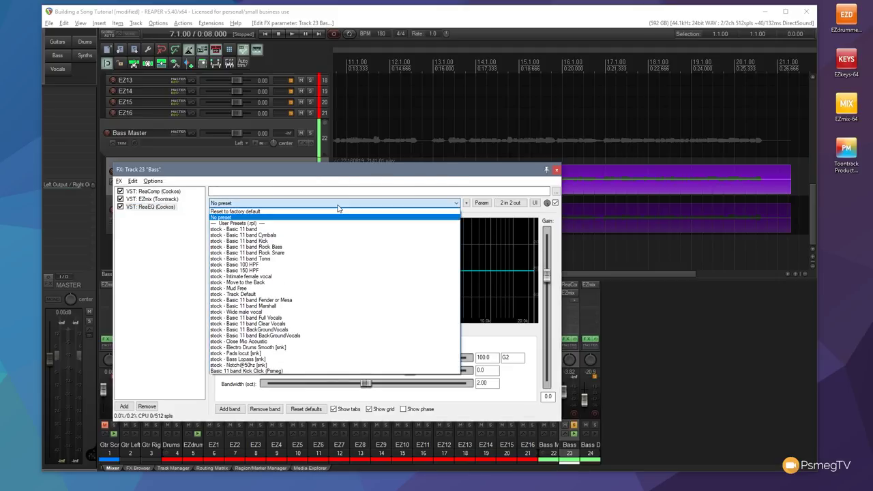
pyautogui.click(289, 361)
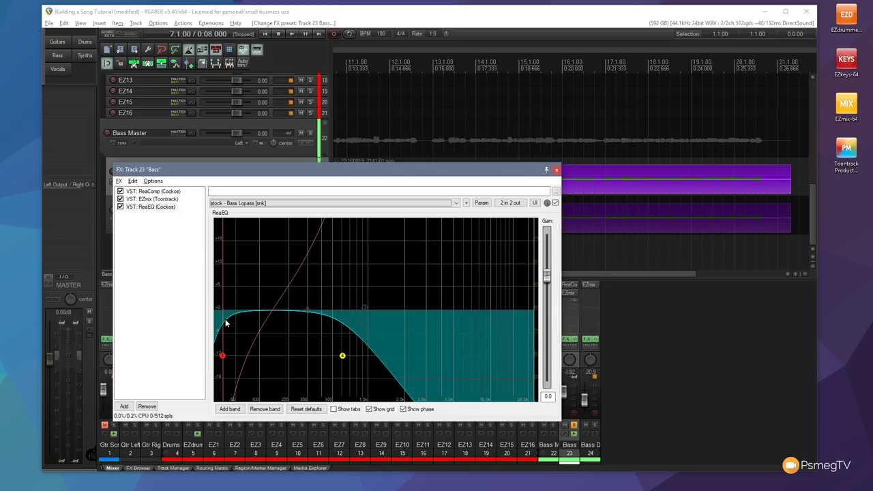
pyautogui.click(556, 171)
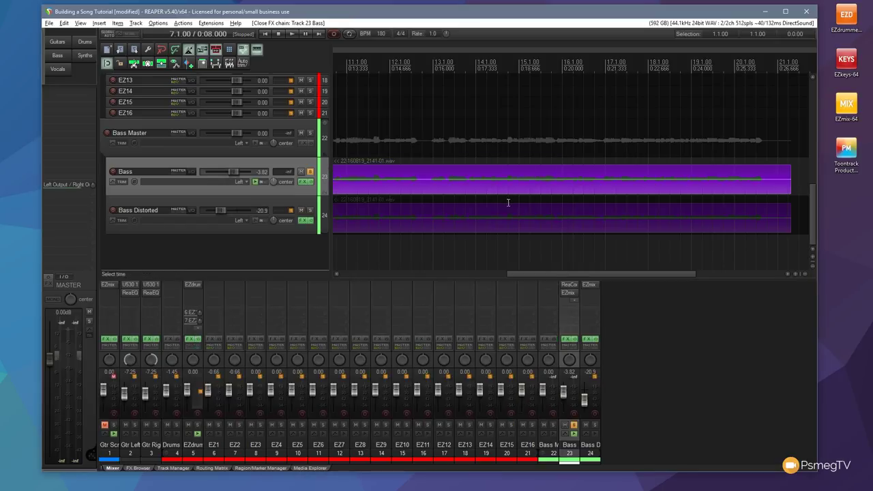
# - Unsolo the Bass track, solo Bass Master, and listen to the combined bass tracks before stopping playback
pyautogui.click(309, 171)
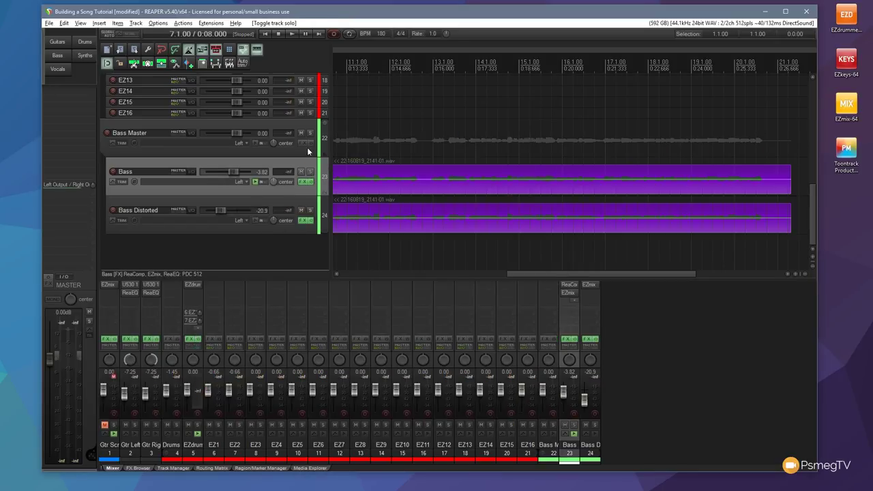
pyautogui.click(310, 134)
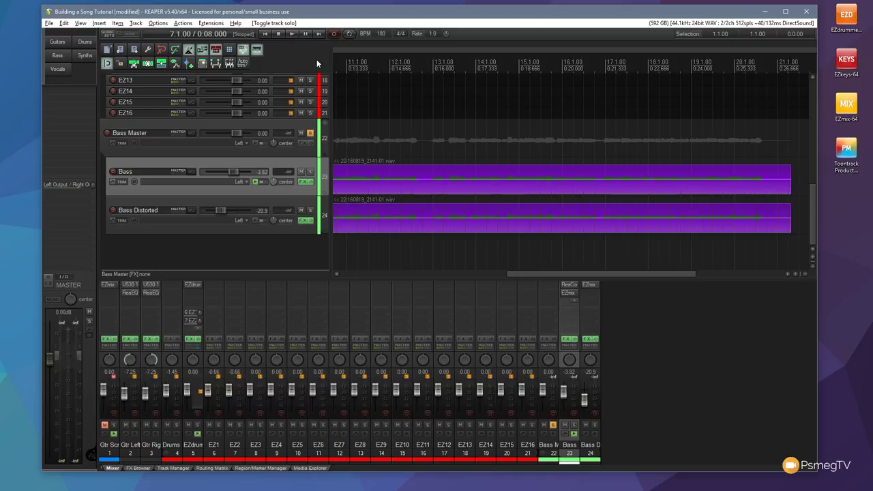
pyautogui.click(290, 34)
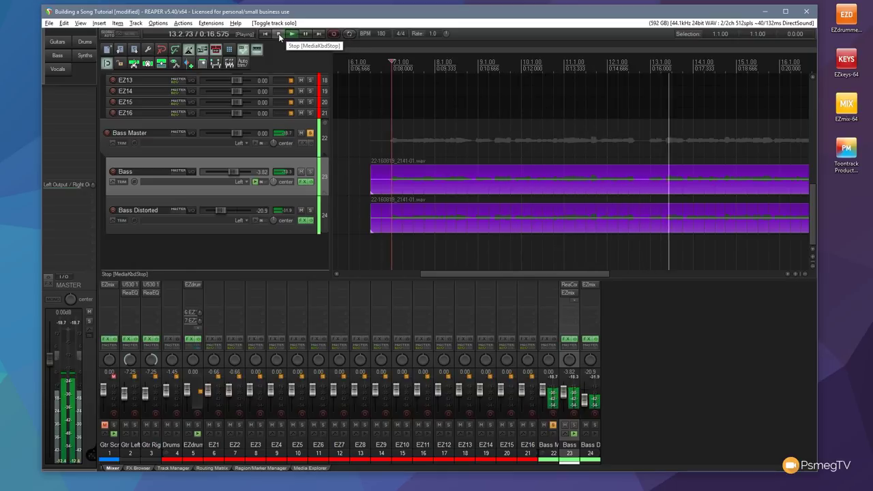
pyautogui.click(279, 34)
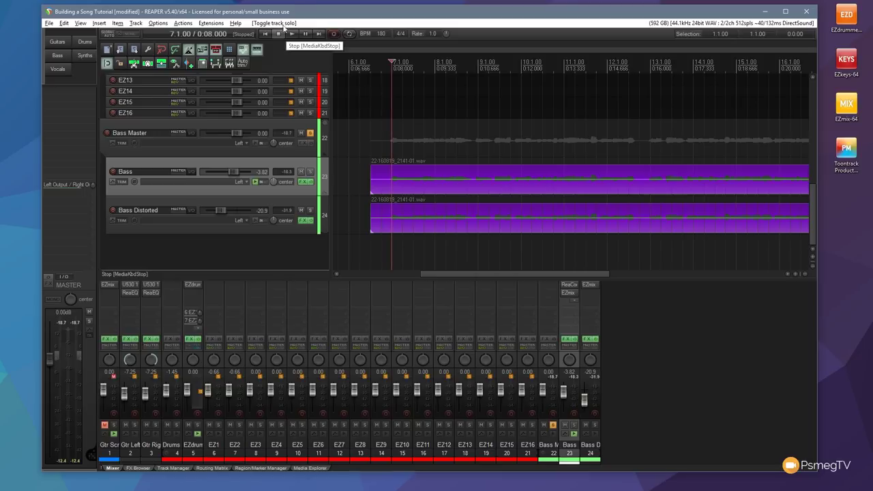
# - Unsolo Bass Master and play the full mix from the start of the project
pyautogui.click(309, 132)
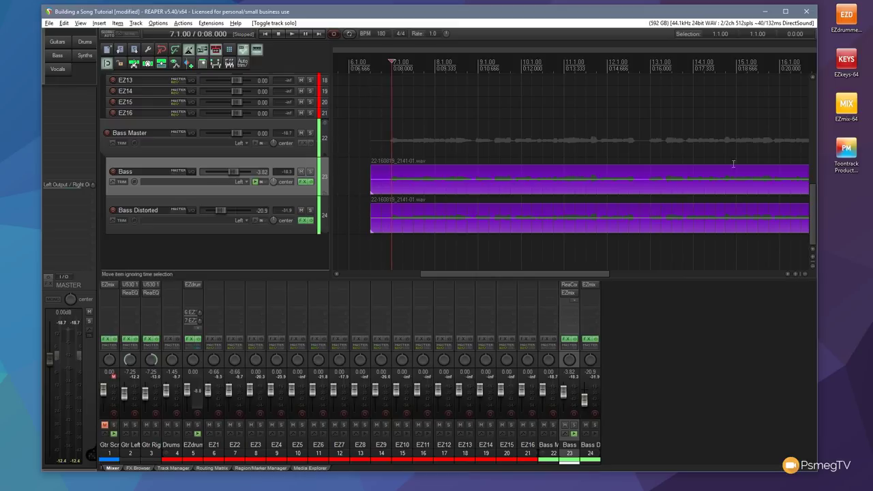
pyautogui.moveTo(809, 191); pyautogui.dragTo(825, 100)
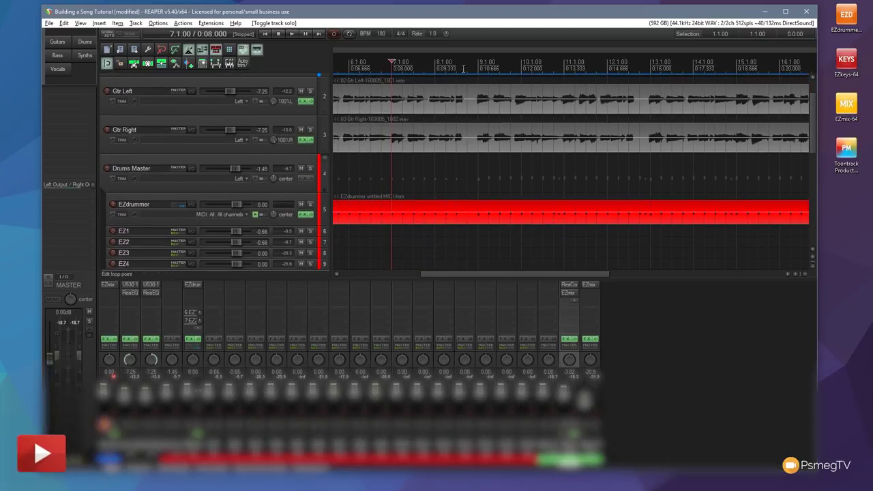
pyautogui.click(265, 34)
pyautogui.click(298, 36)
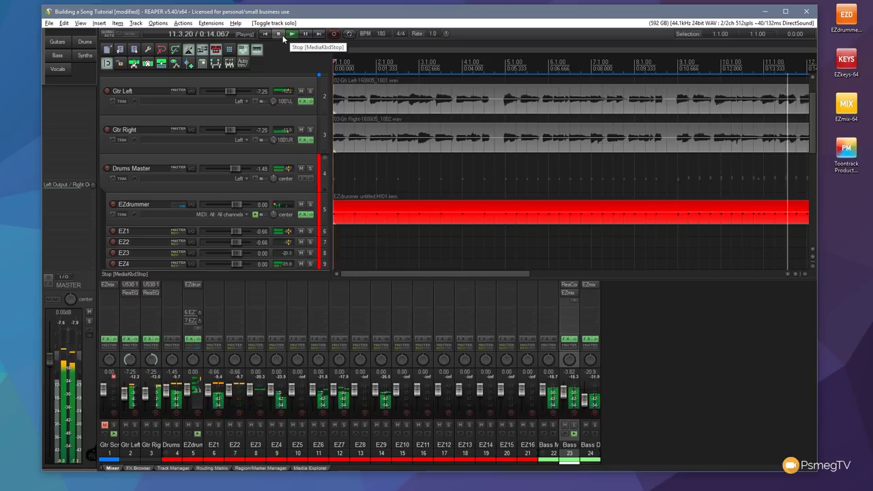
# - Stop the mix playback and add Toontrack's EZmix to the Master track's FX chain
pyautogui.click(281, 35)
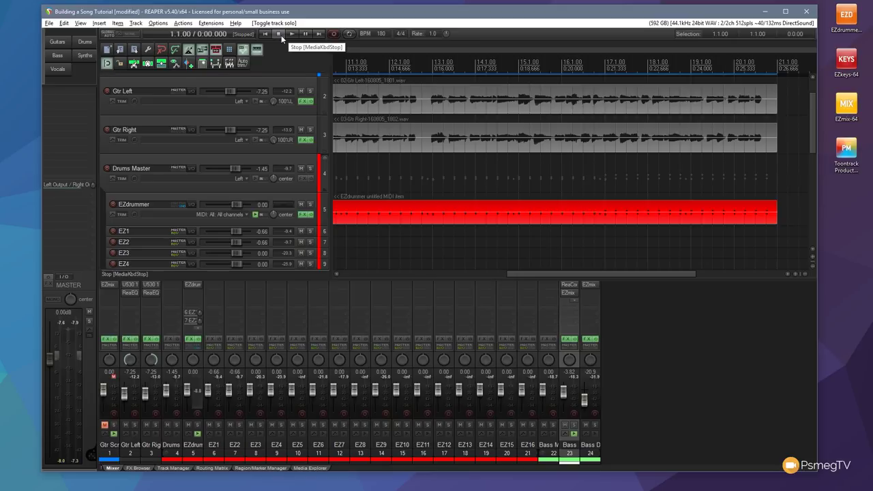
pyautogui.click(279, 34)
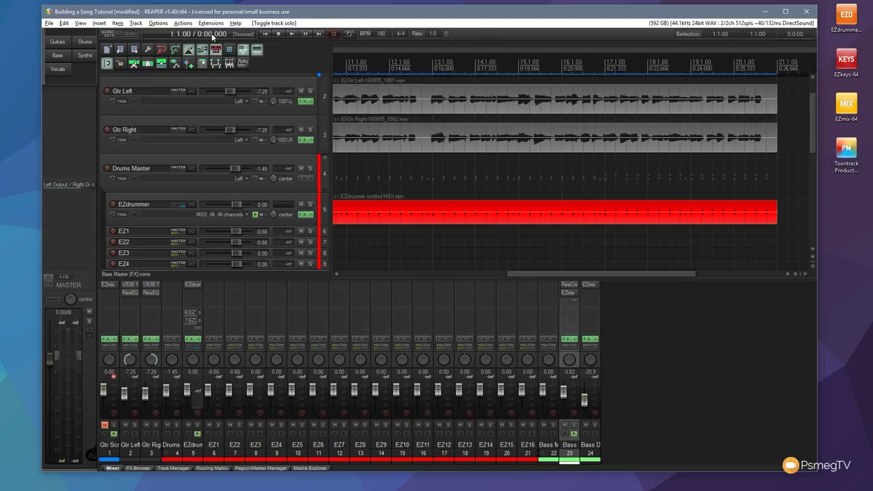
pyautogui.click(67, 93)
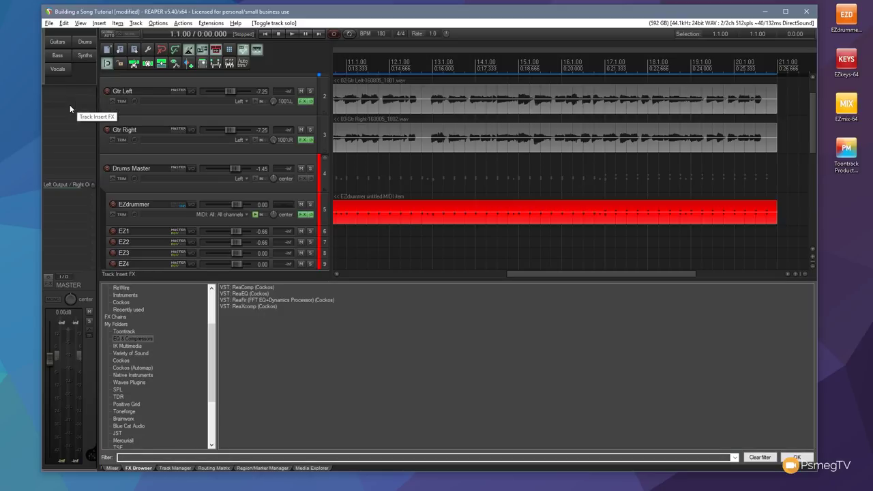
pyautogui.scroll(-6, 214, 368)
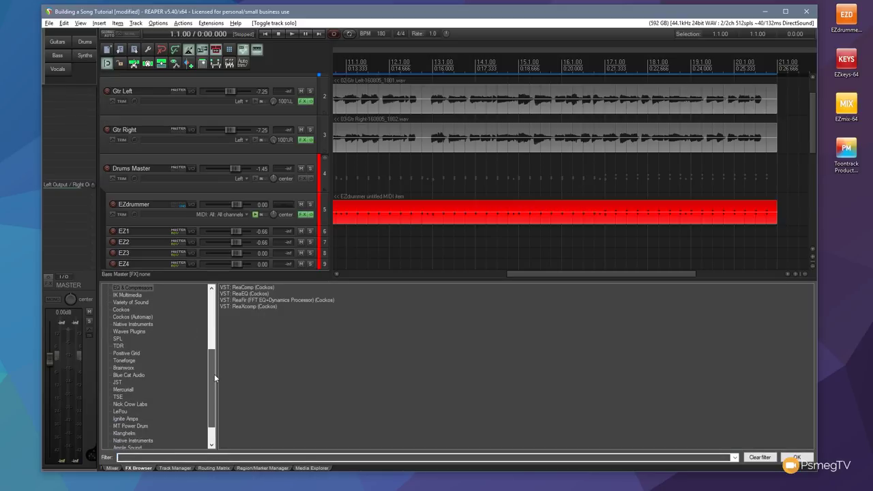
pyautogui.scroll(3, 216, 390)
pyautogui.click(123, 331)
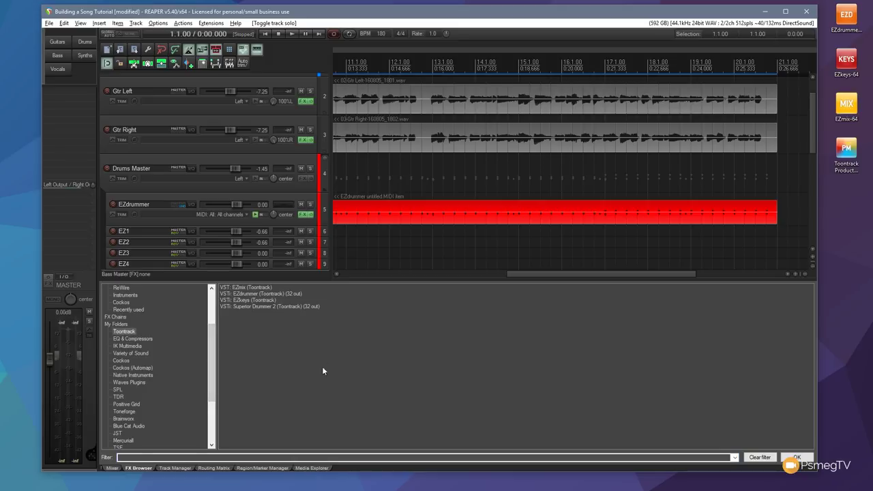
pyautogui.moveTo(243, 287); pyautogui.dragTo(61, 96)
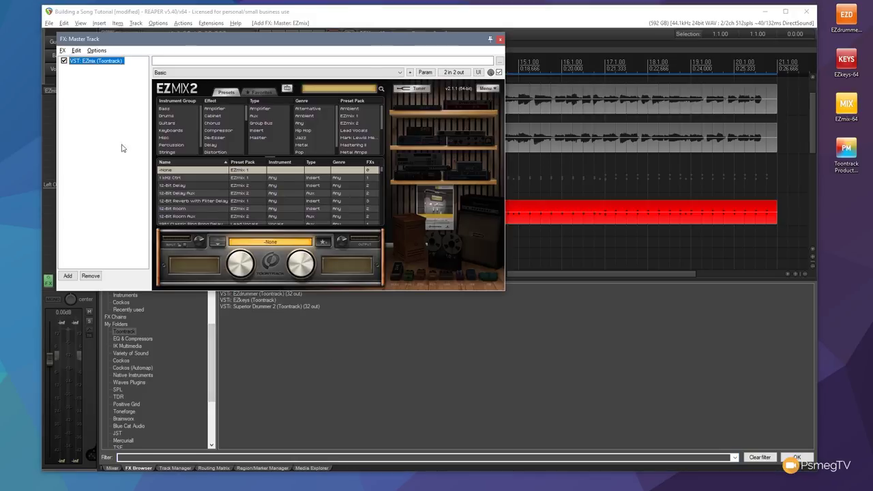
# - Load the favorite "Metal Masher 2" mastering preset in EZmix and move the FX window clear of the master meters
pyautogui.click(256, 94)
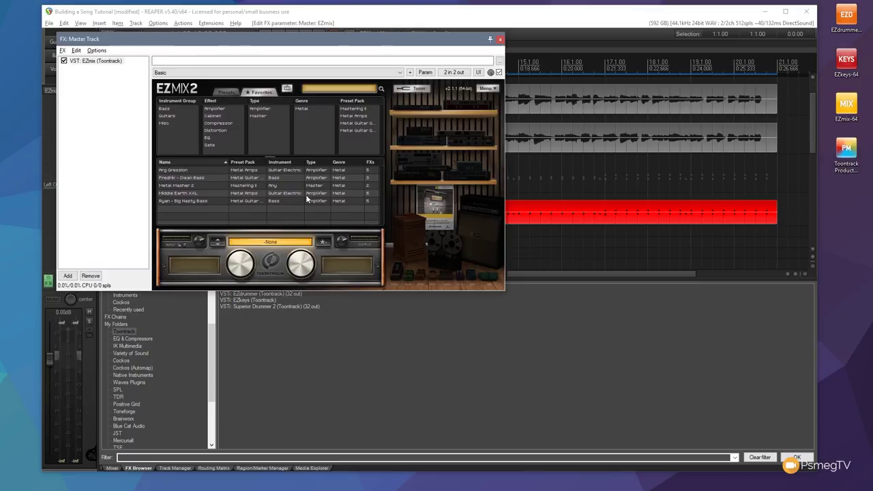
pyautogui.click(201, 186)
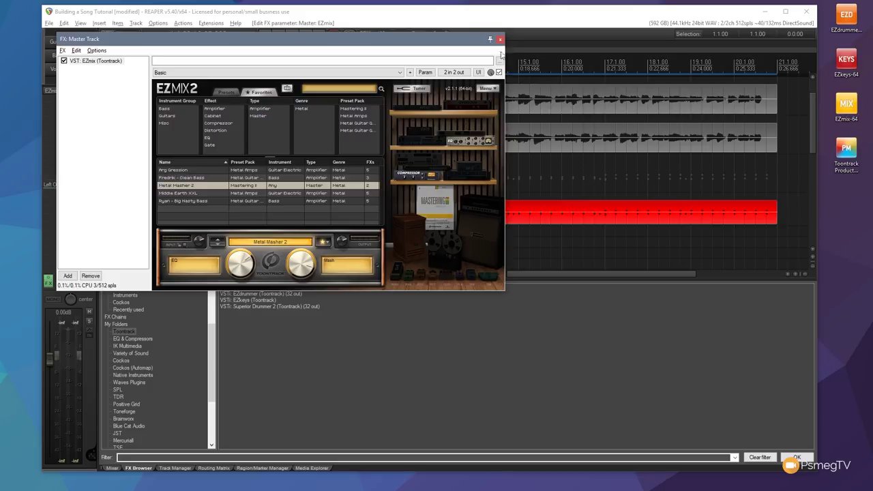
pyautogui.moveTo(348, 44); pyautogui.dragTo(562, 139)
# - Bypass EZmix on the Master track and play the mix briefly, then re-enable it and play from the start for comparison
pyautogui.click(279, 156)
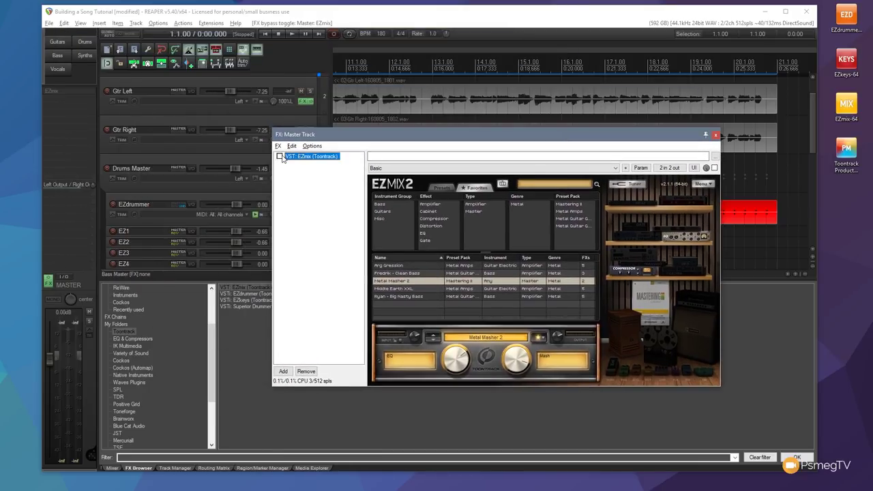
pyautogui.press('space')
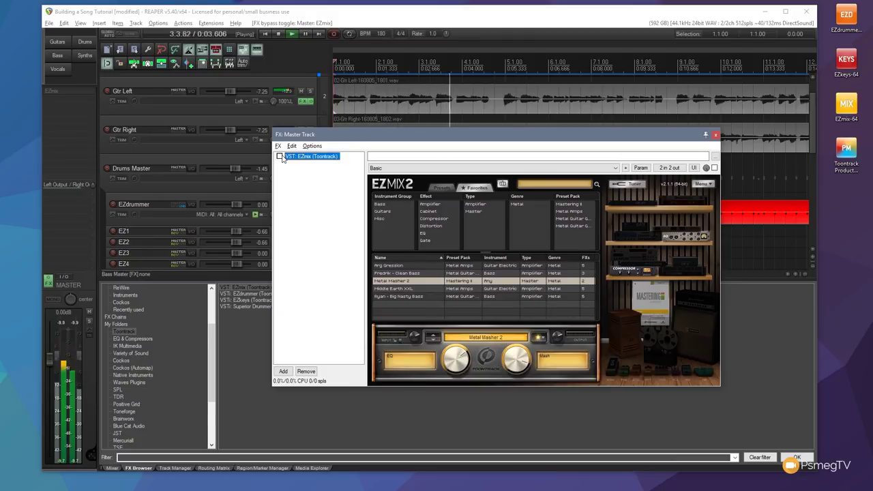
pyautogui.press('space')
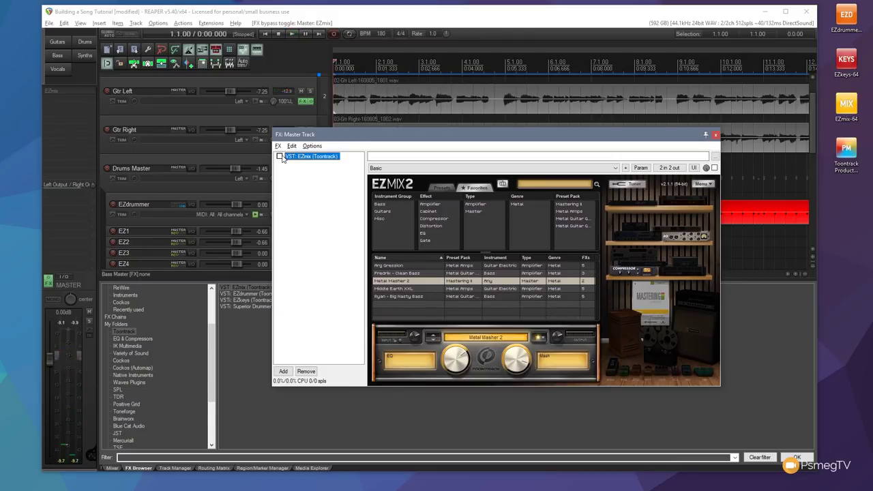
pyautogui.click(280, 157)
pyautogui.press('space')
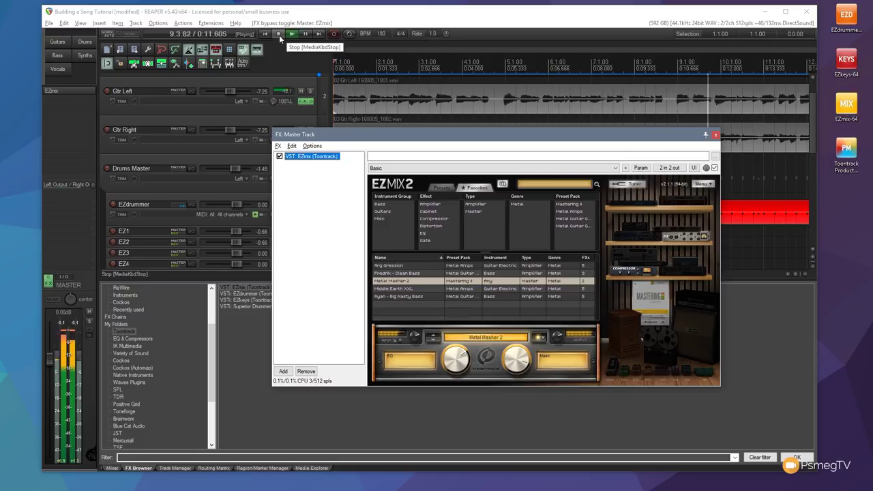
# - Toggle the EZmix bypass on and off during playback, then stop and close the Master track's FX window
pyautogui.click(279, 156)
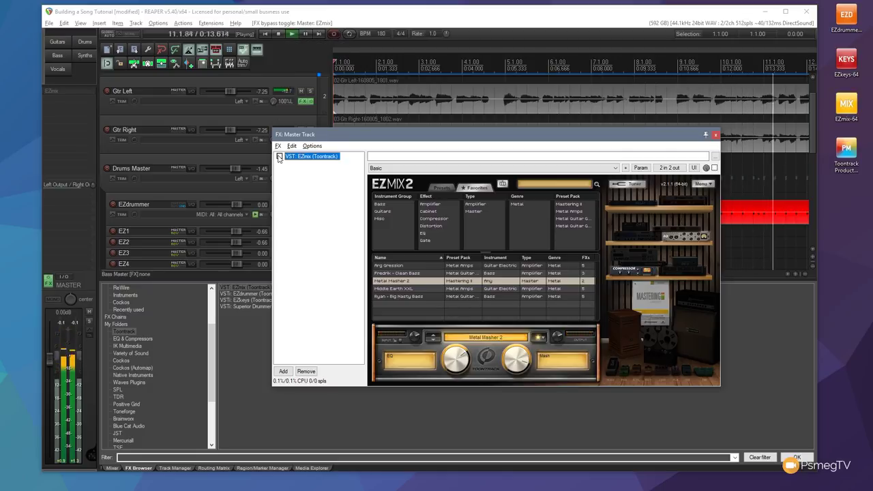
pyautogui.click(279, 157)
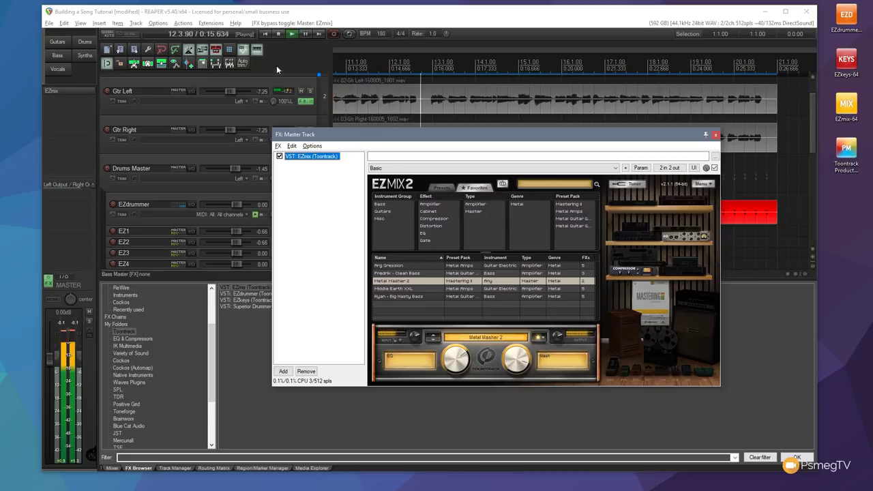
pyautogui.click(277, 34)
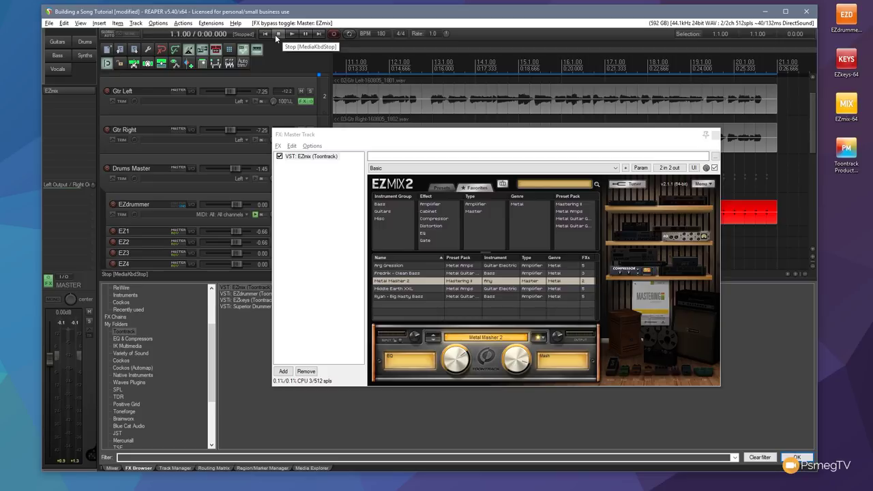
pyautogui.click(715, 135)
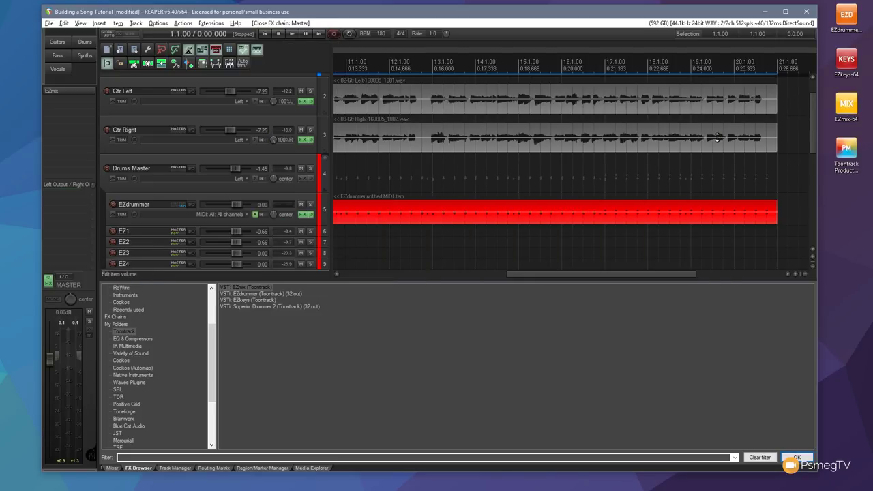